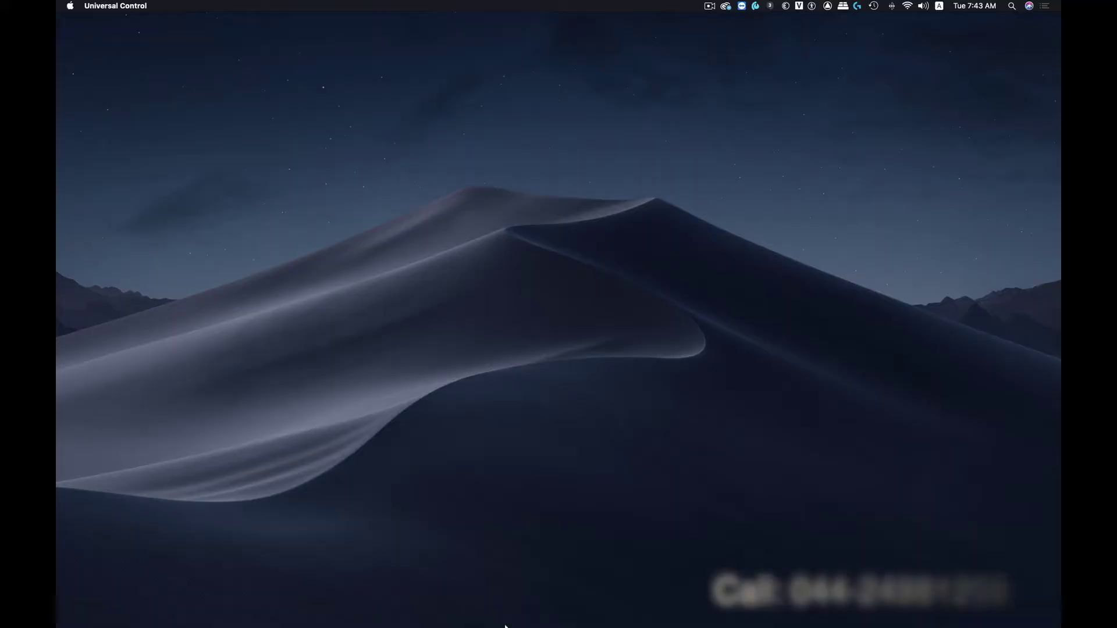
Scrub Timeline 8 through P1855212.MOV and P1899223.MP4, parking on the green-scarf clip
left_click(452, 620)
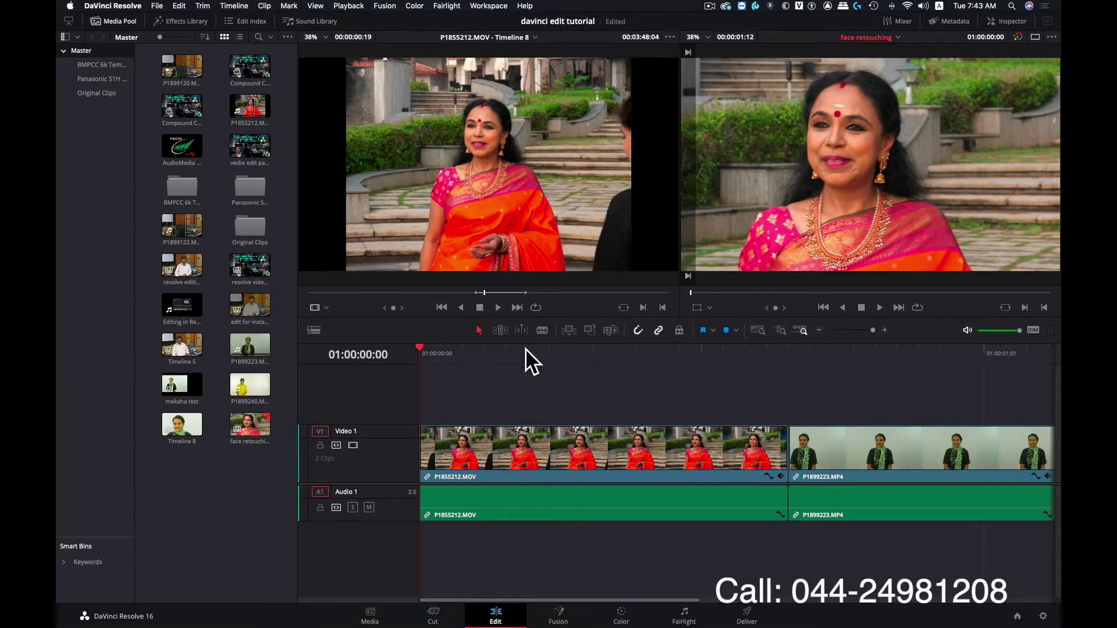
left_click(723, 350)
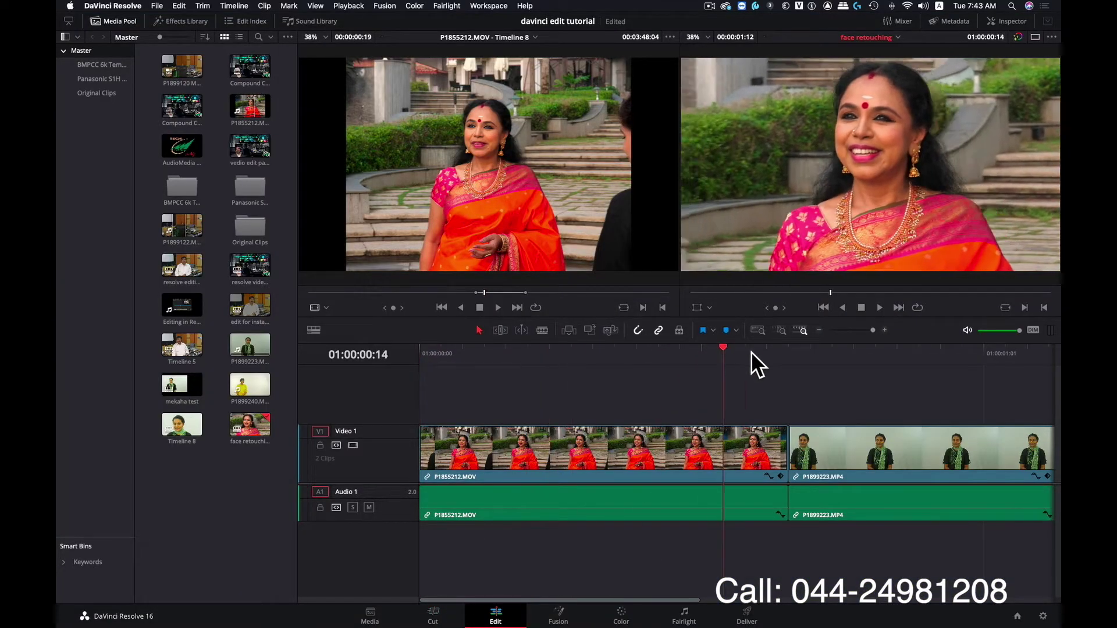
left_click_drag(751, 352, 899, 358)
key("Up")
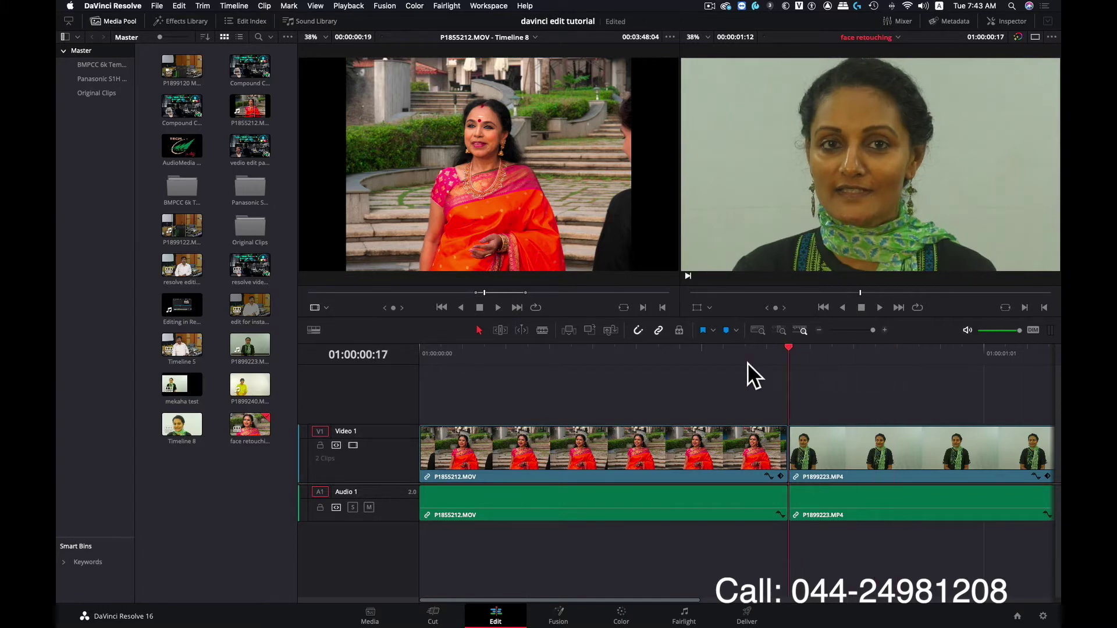
left_click_drag(747, 364, 421, 365)
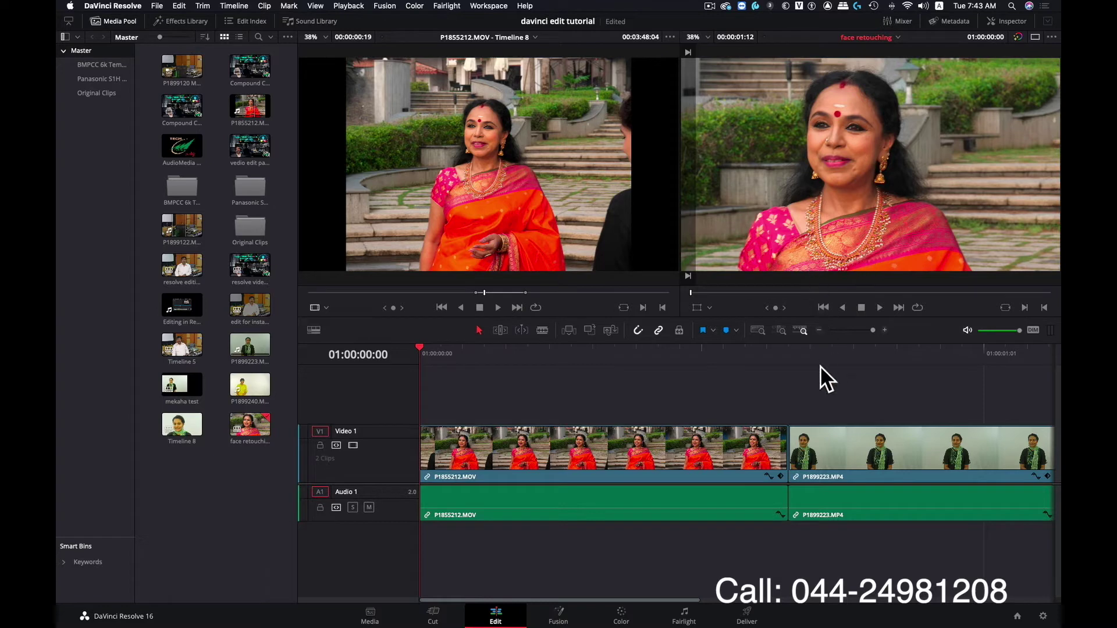
left_click_drag(826, 347, 878, 349)
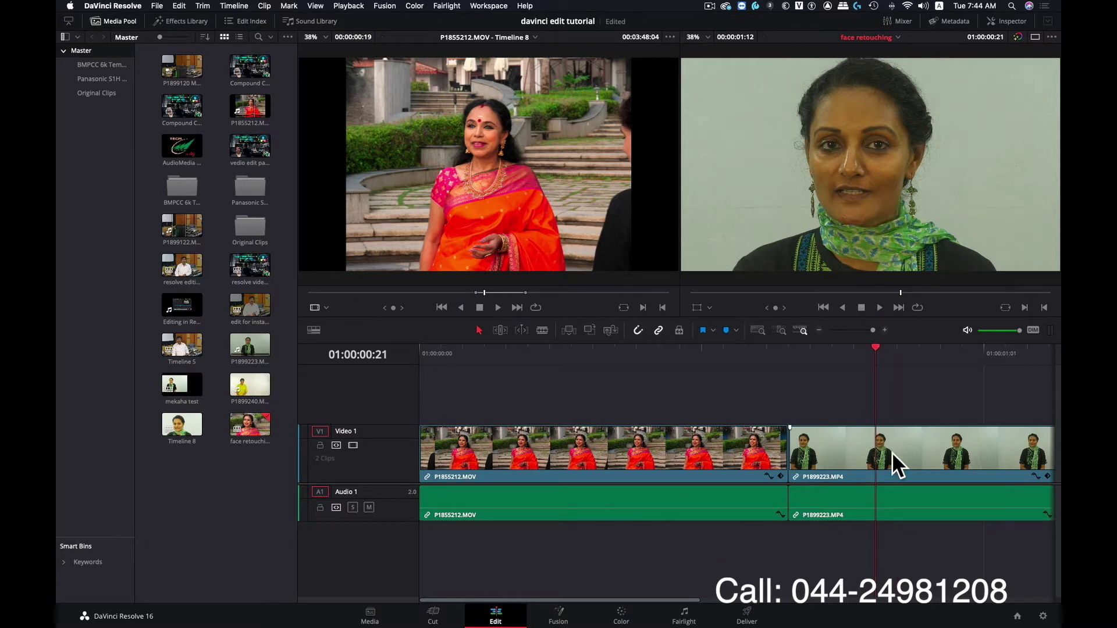
On the Color page, give node 01 Lift -0.04, Gamma 0.11 and Gain 1.23
left_click(621, 617)
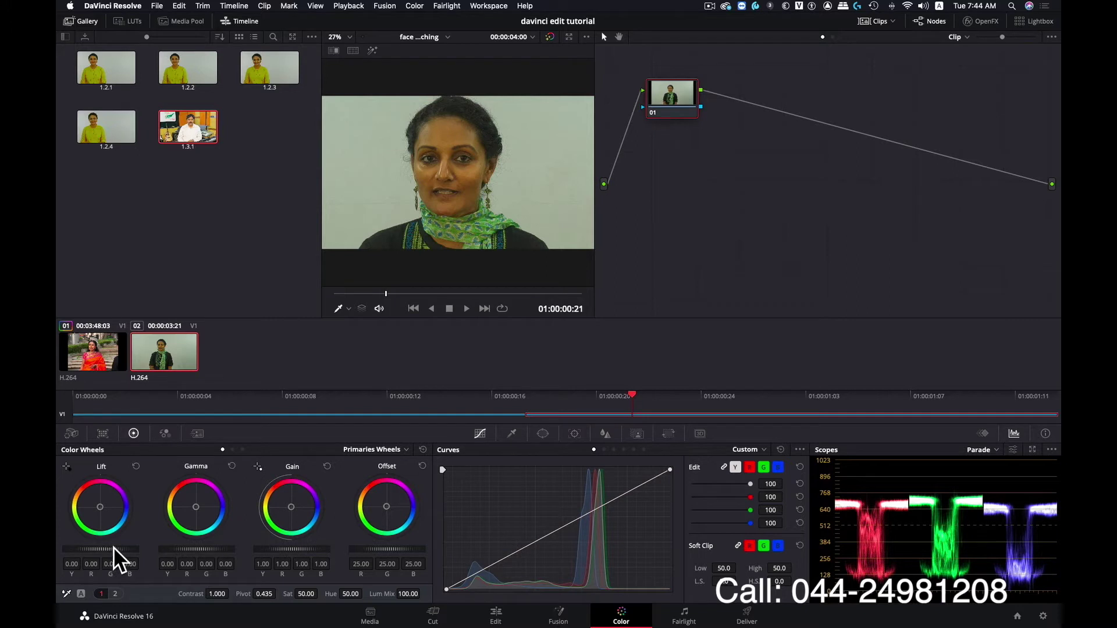
left_click_drag(109, 549, 95, 549)
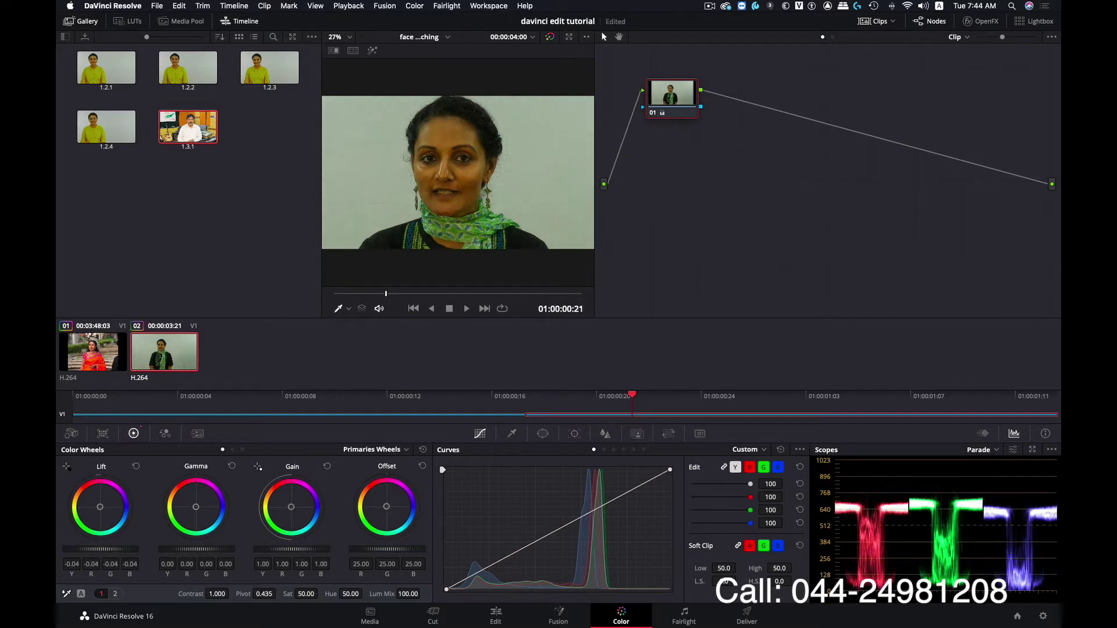
left_click_drag(195, 549, 232, 550)
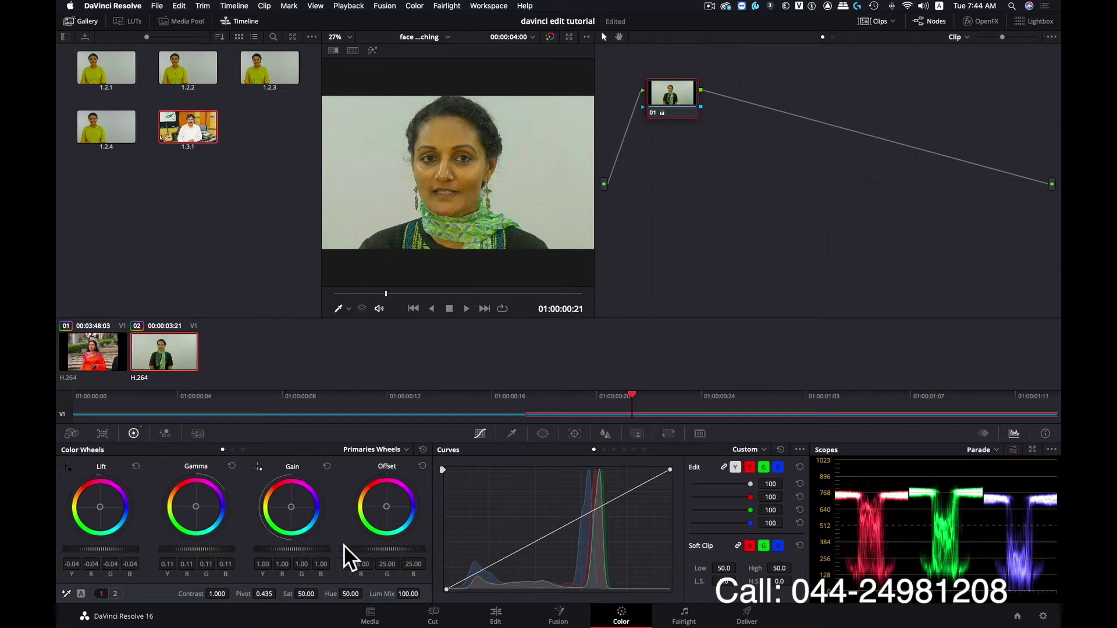
left_click_drag(291, 549, 328, 549)
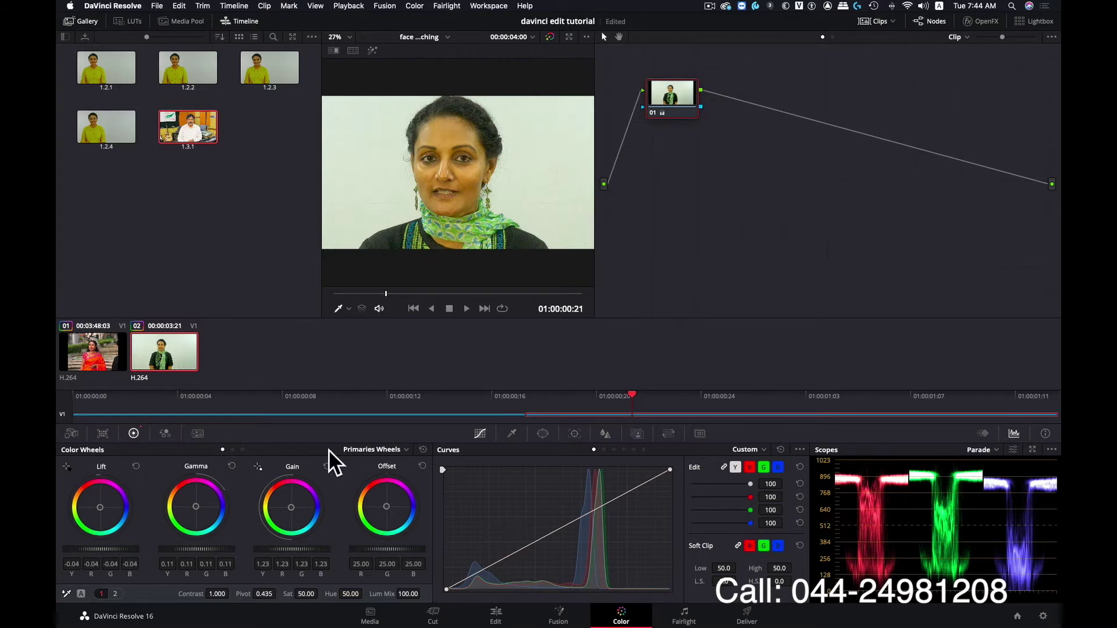
left_click_drag(667, 90, 684, 94)
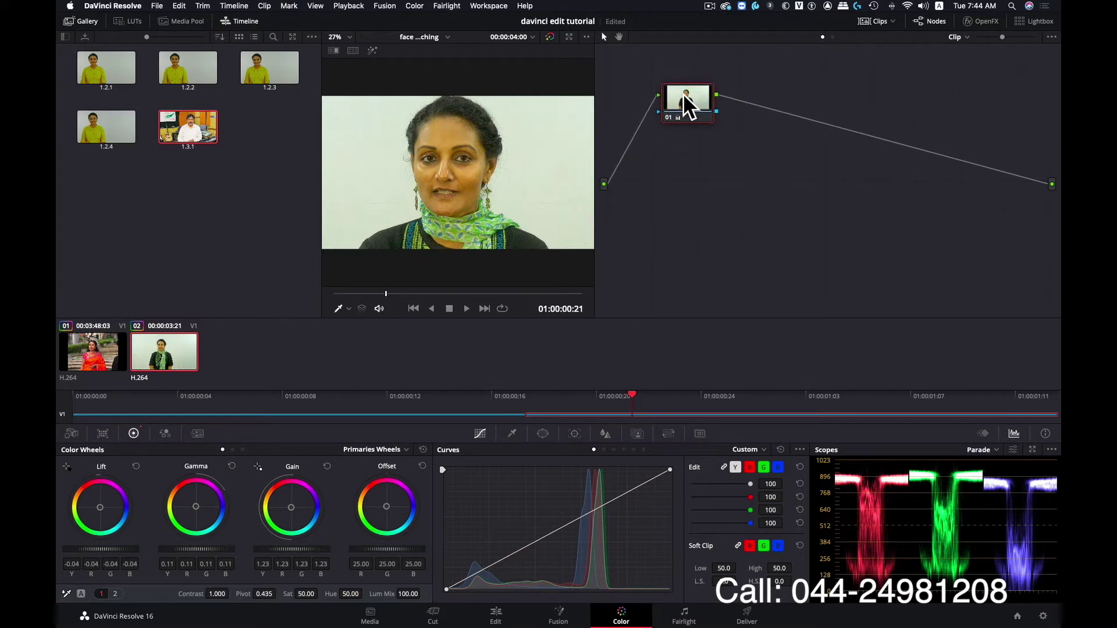
Add serial node 02 after node 01 with Option+S and place it lower in the graph
key("alt+s")
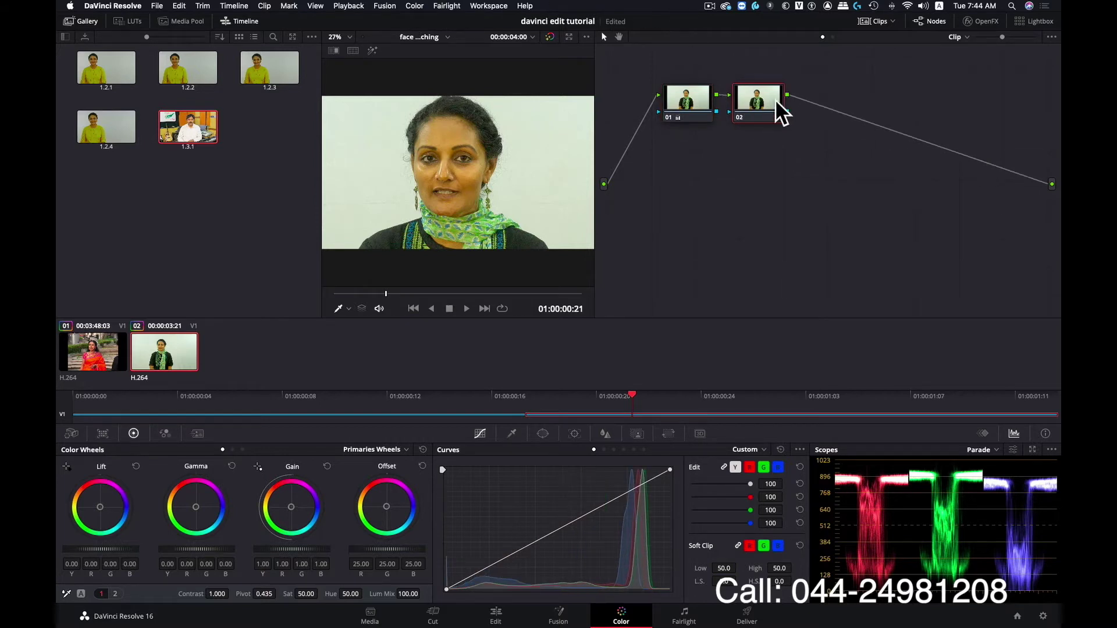
left_click_drag(776, 102, 762, 156)
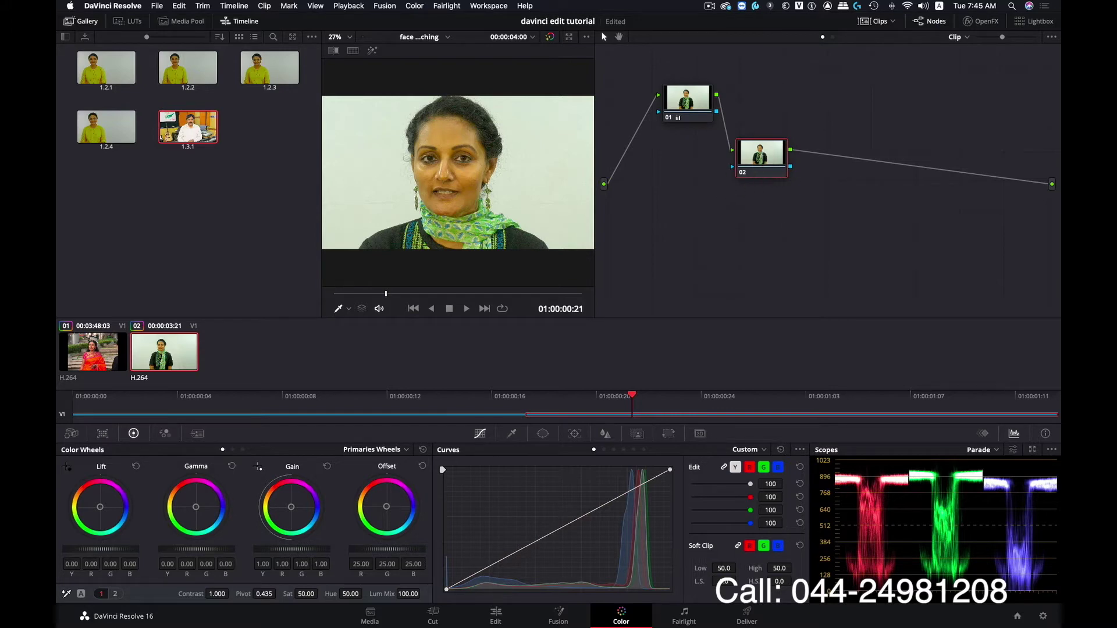
Drag the ResolveFX Refine Face Refinement effect from OpenFX onto node 02
left_click(983, 22)
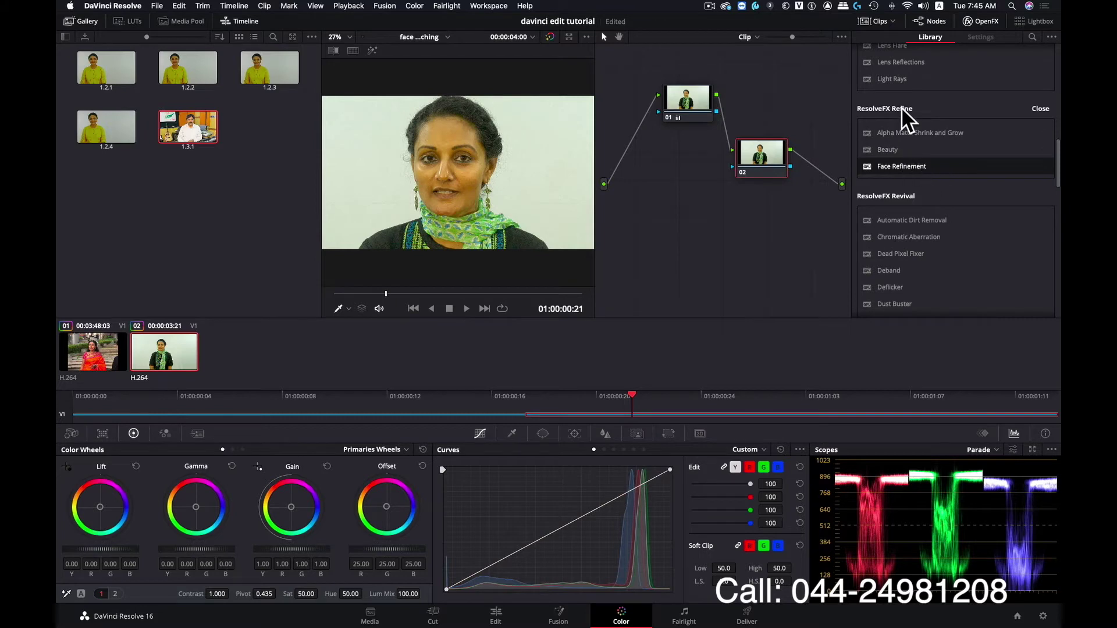
left_click_drag(868, 166, 766, 153)
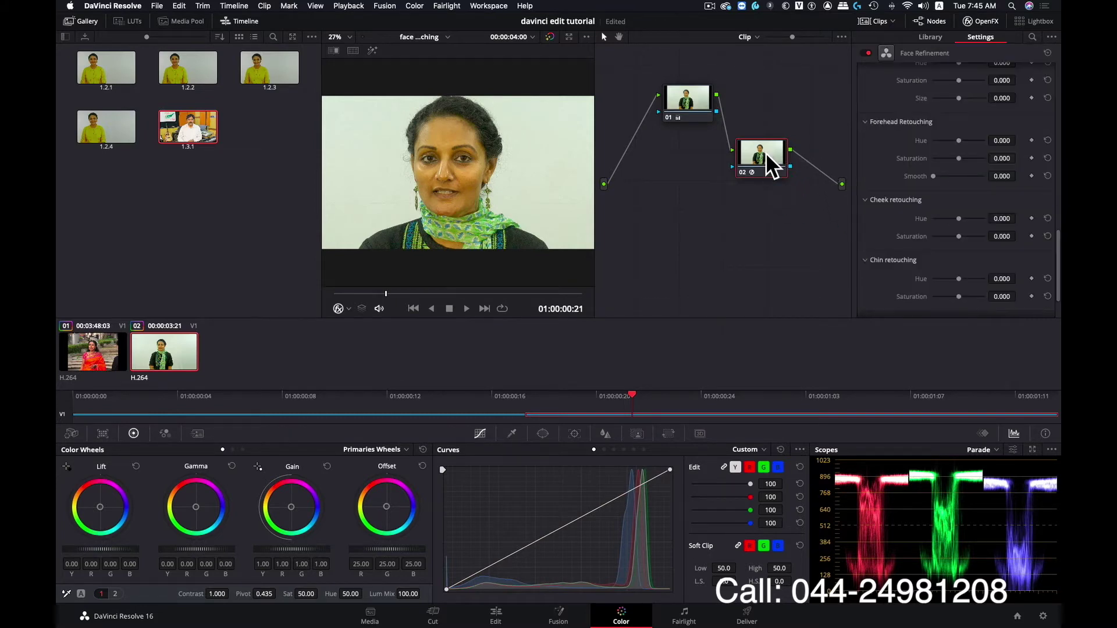
scroll(925, 87, "up", 10)
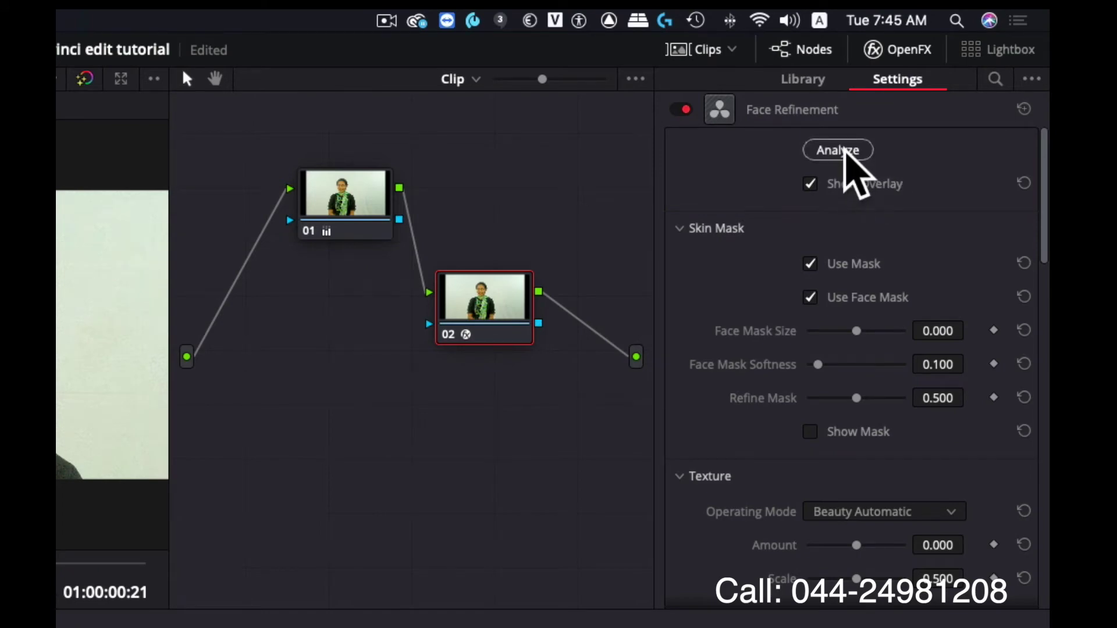
Run Face Refinement analysis and check the face landmark overlay
left_click(844, 150)
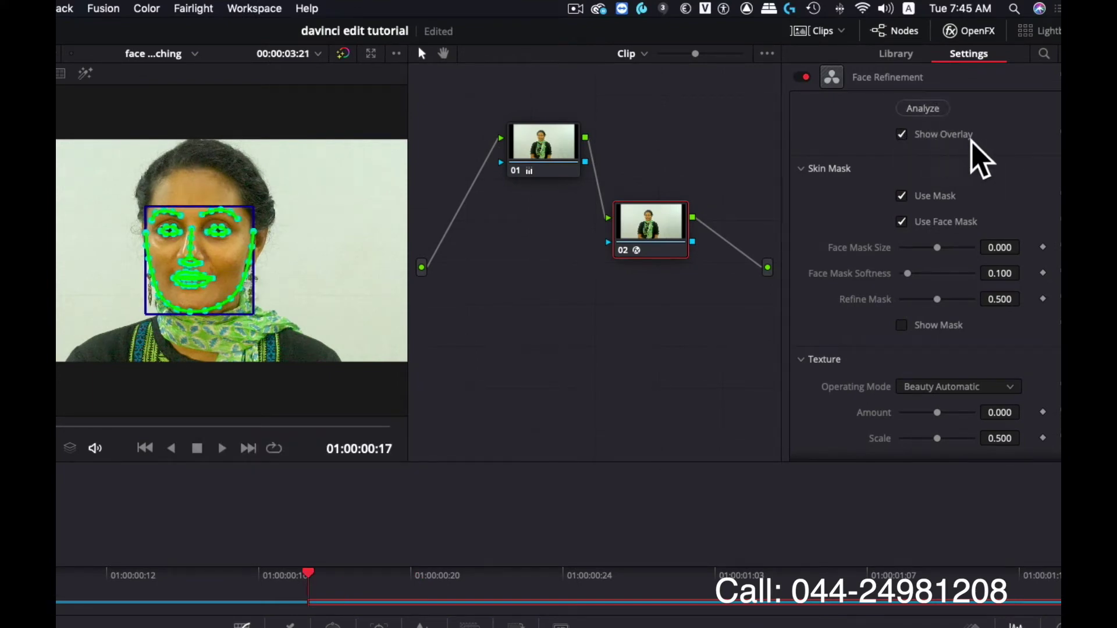
left_click(902, 135)
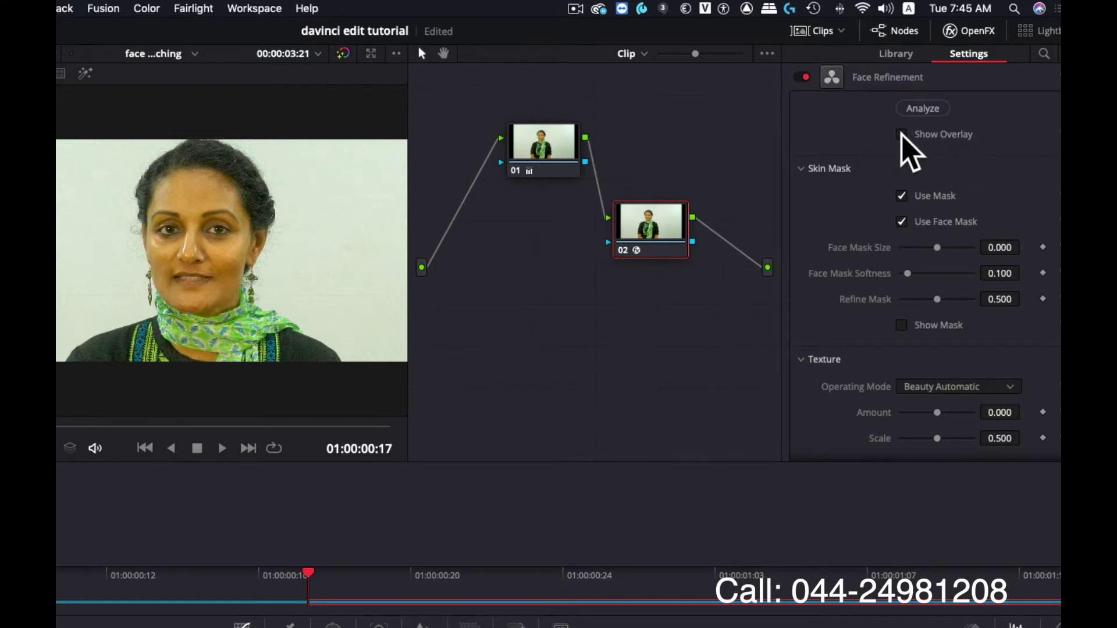
left_click(902, 134)
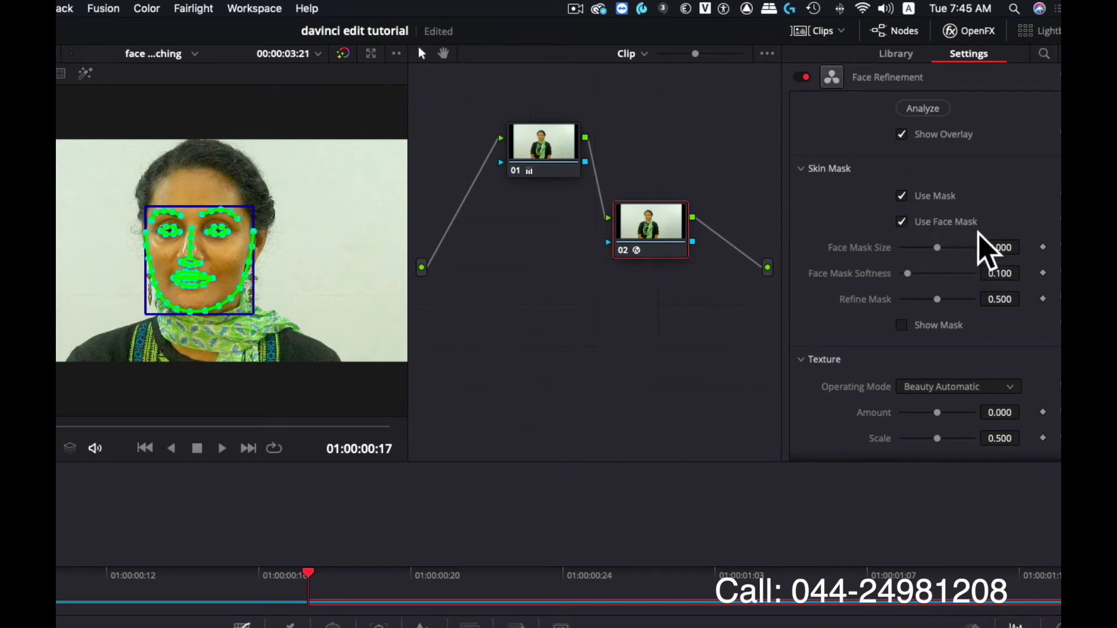
Preview the skin mask, set Face Mask Softness 0.551 and Refine Mask 0.623, and hide the overlay
left_click(902, 326)
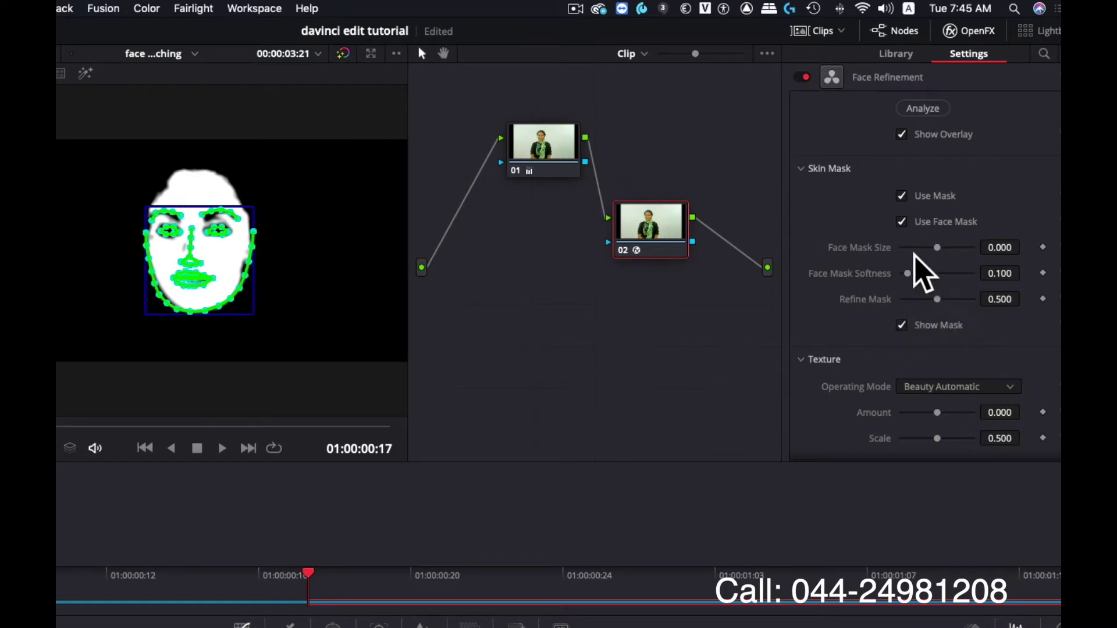
mouse_move(938, 247)
left_mouse_down()
mouse_move(960, 248)
mouse_move(937, 248)
mouse_move(935, 274)
mouse_move(945, 274)
mouse_move(922, 274)
mouse_move(941, 274)
mouse_move(936, 299)
mouse_move(956, 299)
left_mouse_up()
left_click_drag(950, 300, 946, 300)
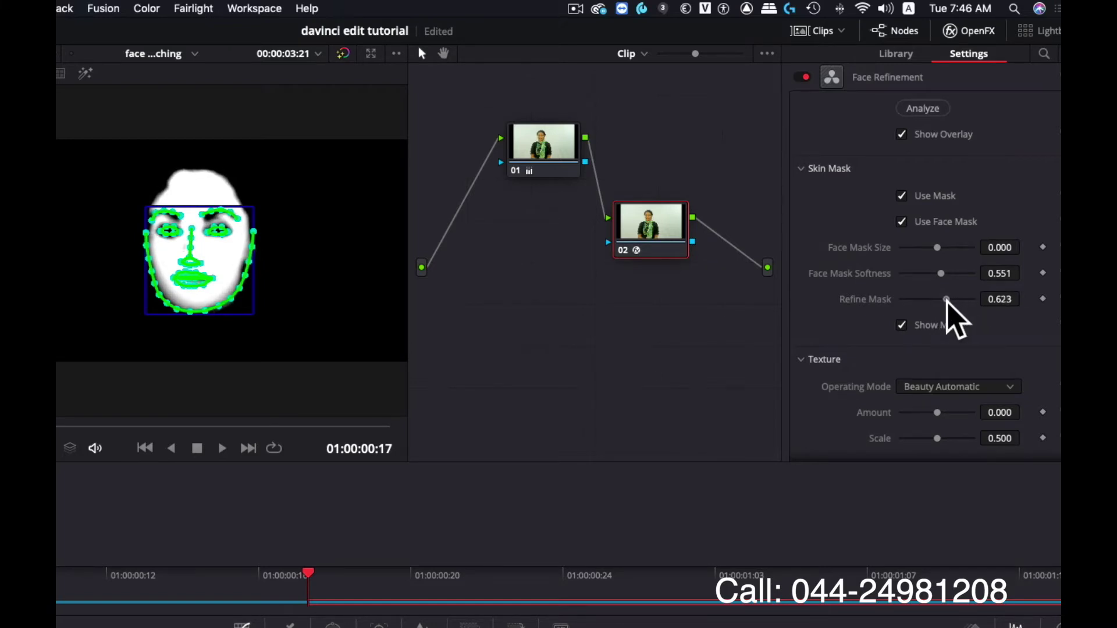
left_click(903, 135)
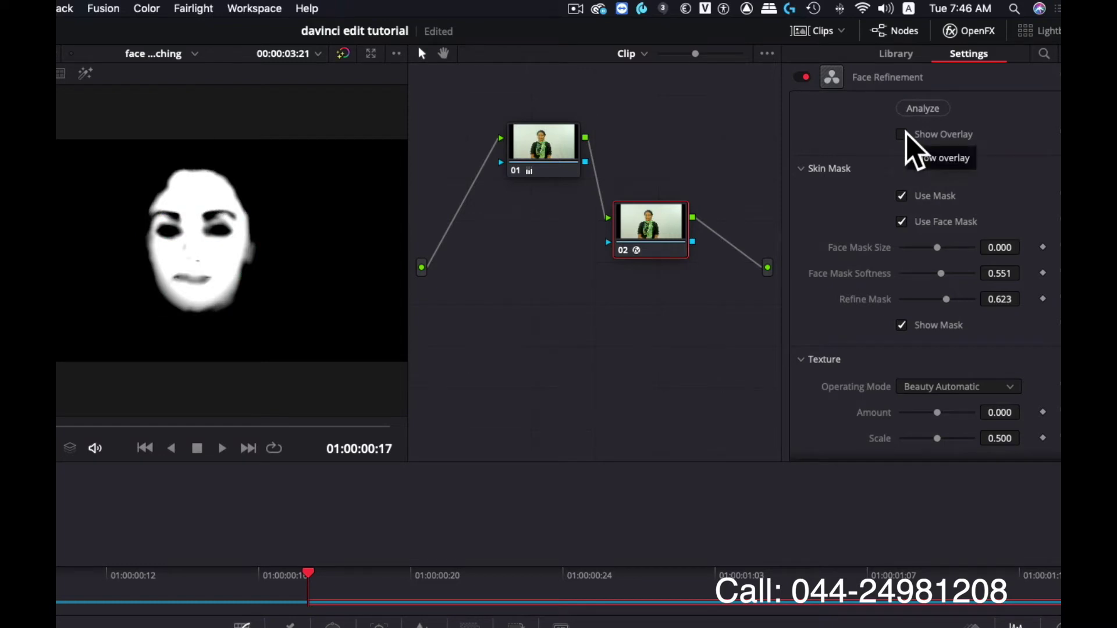
Turn off the skin mask preview and hide the clip thumbnails to enlarge the viewer
left_click(902, 325)
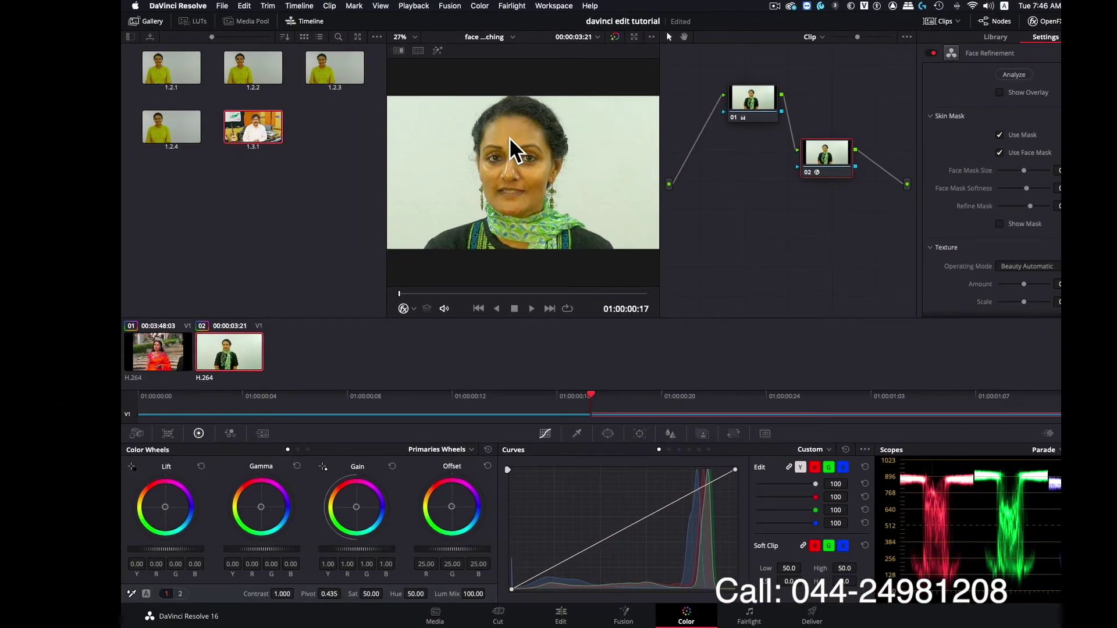
left_click(949, 22)
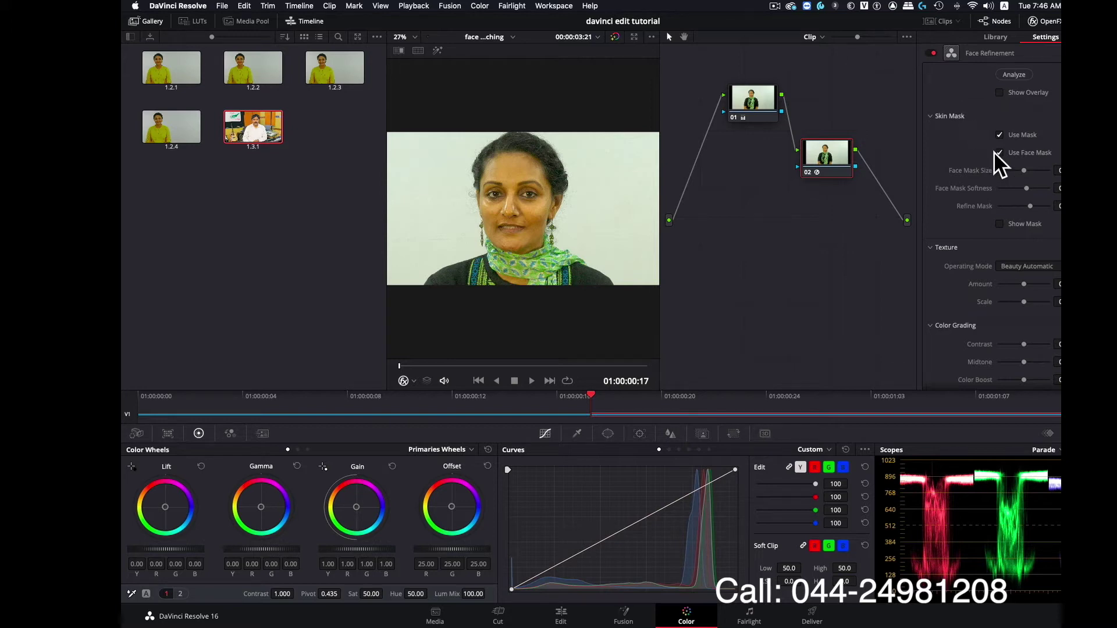
scroll(1020, 206, "down", 3)
Switch texture to Smoothing mode with Smoothing 0.327, Detail Size 0.551 and Detail 0.275
left_click(1029, 173)
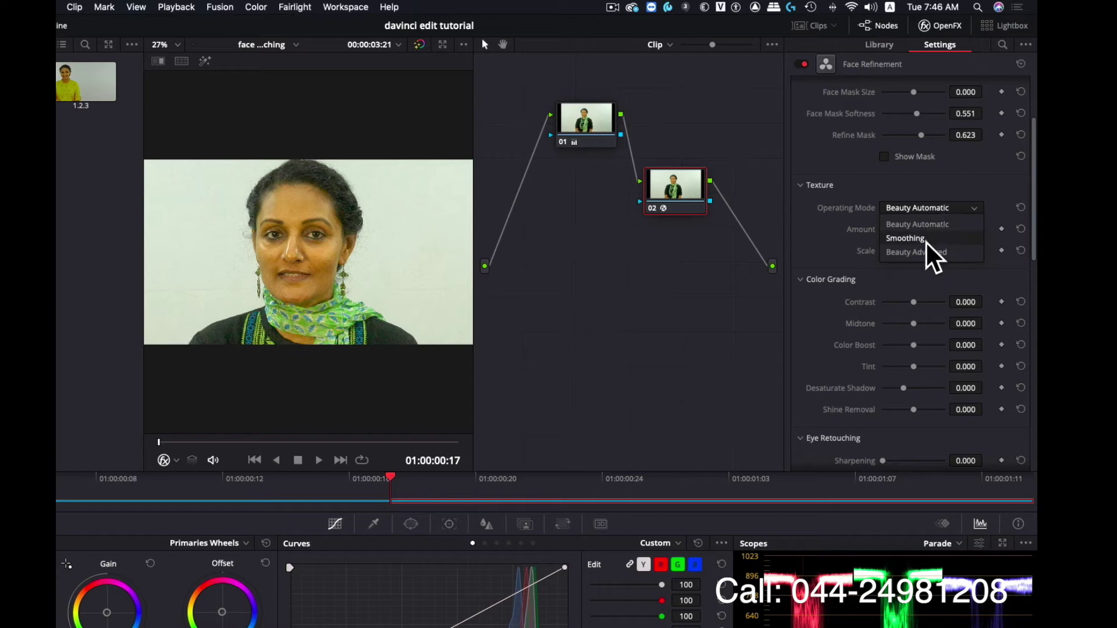
left_click(926, 239)
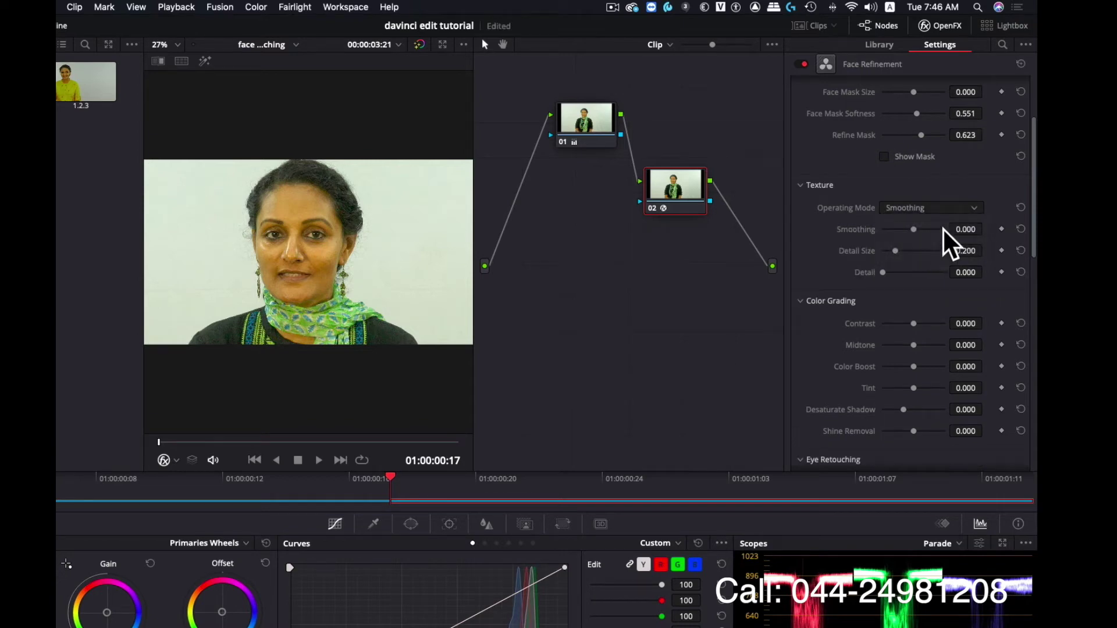
left_click_drag(912, 228, 965, 235)
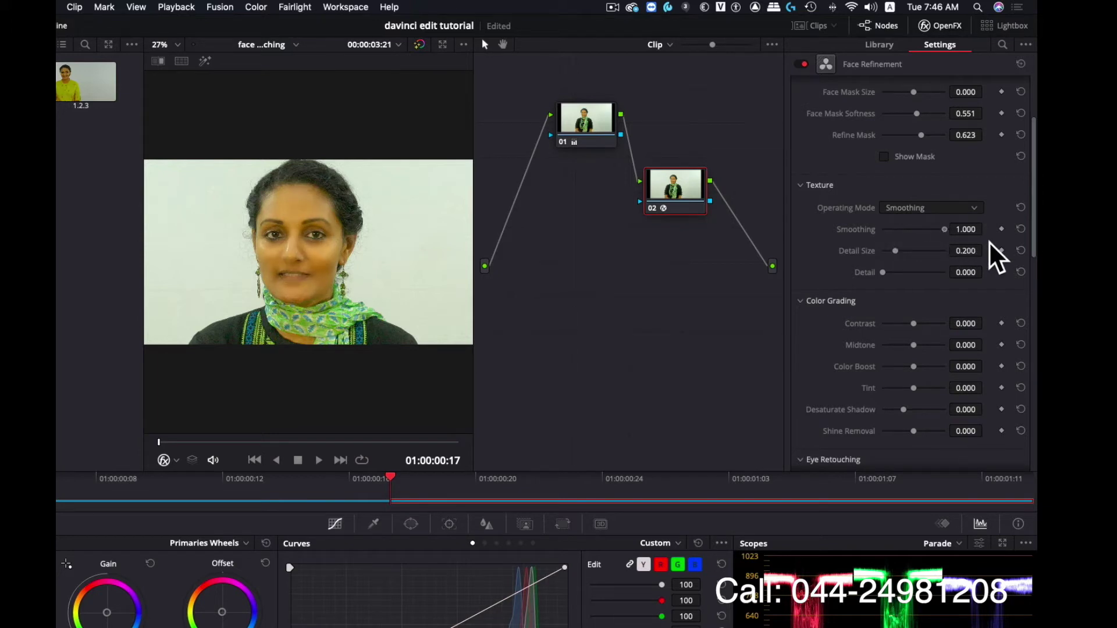
left_click_drag(944, 229, 924, 231)
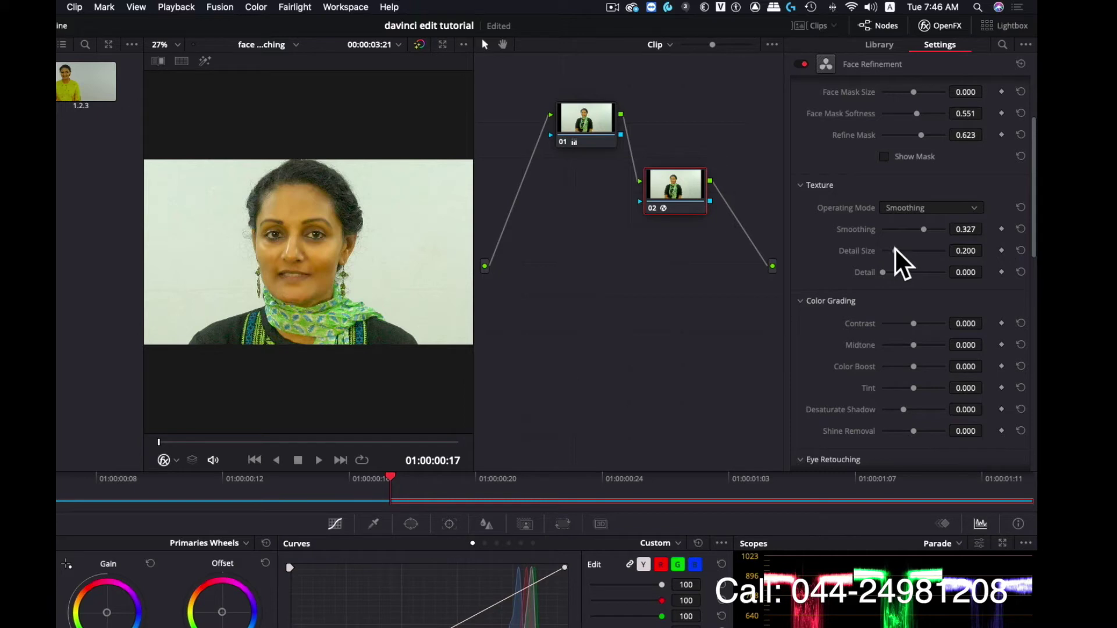
mouse_move(893, 252)
left_mouse_down()
mouse_move(985, 253)
mouse_move(915, 254)
left_mouse_up()
left_click_drag(883, 271, 899, 271)
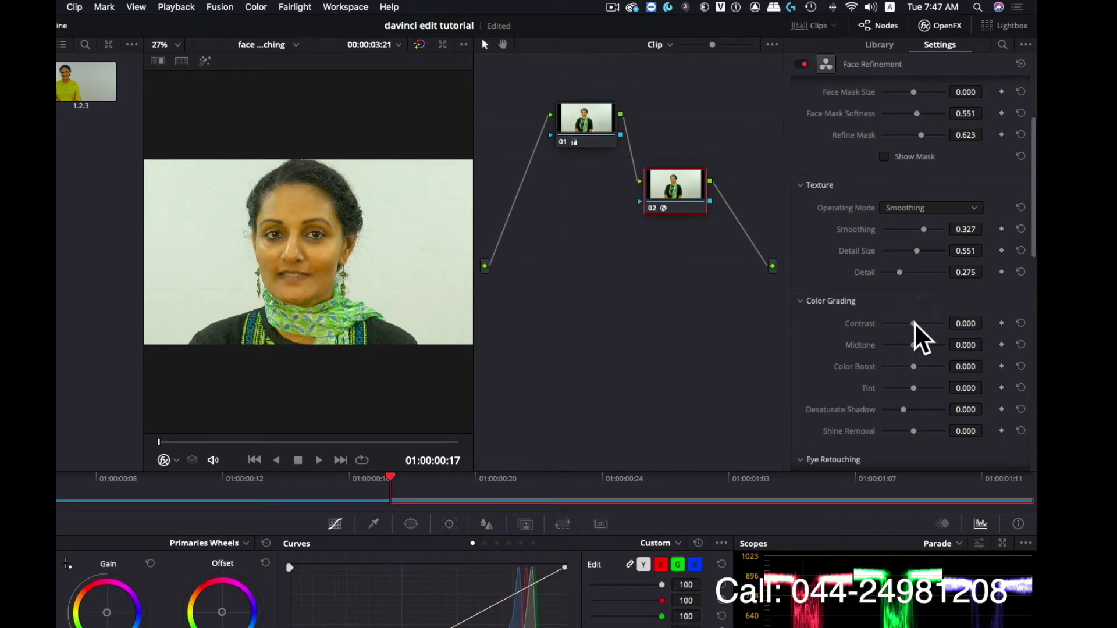
Set face colour grading to Contrast -0.020, Color Boost 0.265, Desaturate Shadow 0.112, Shine Removal 1.000
left_click_drag(913, 324, 879, 324)
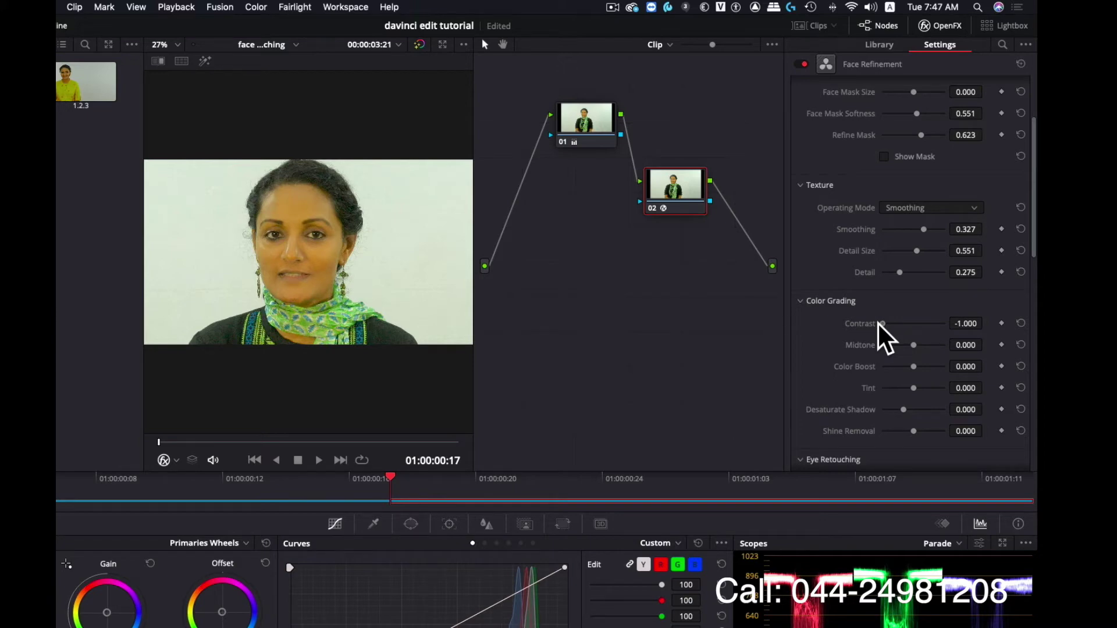
left_click_drag(878, 323, 913, 327)
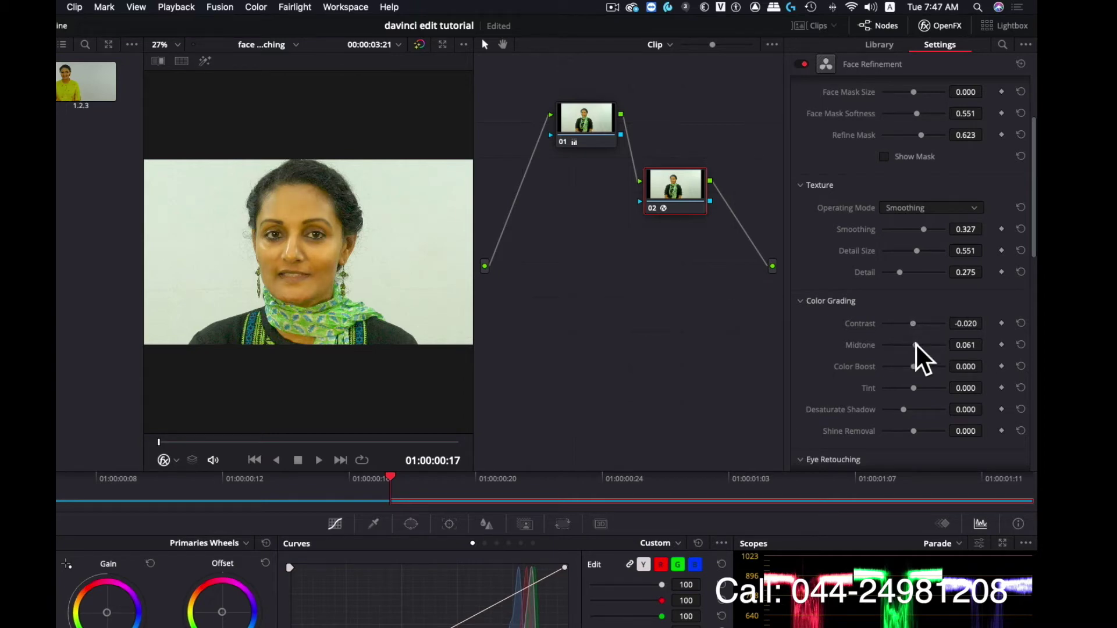
left_click_drag(914, 345, 915, 344)
mouse_move(914, 366)
left_mouse_down()
mouse_move(924, 367)
mouse_move(914, 386)
left_mouse_up()
left_click_drag(905, 409, 909, 410)
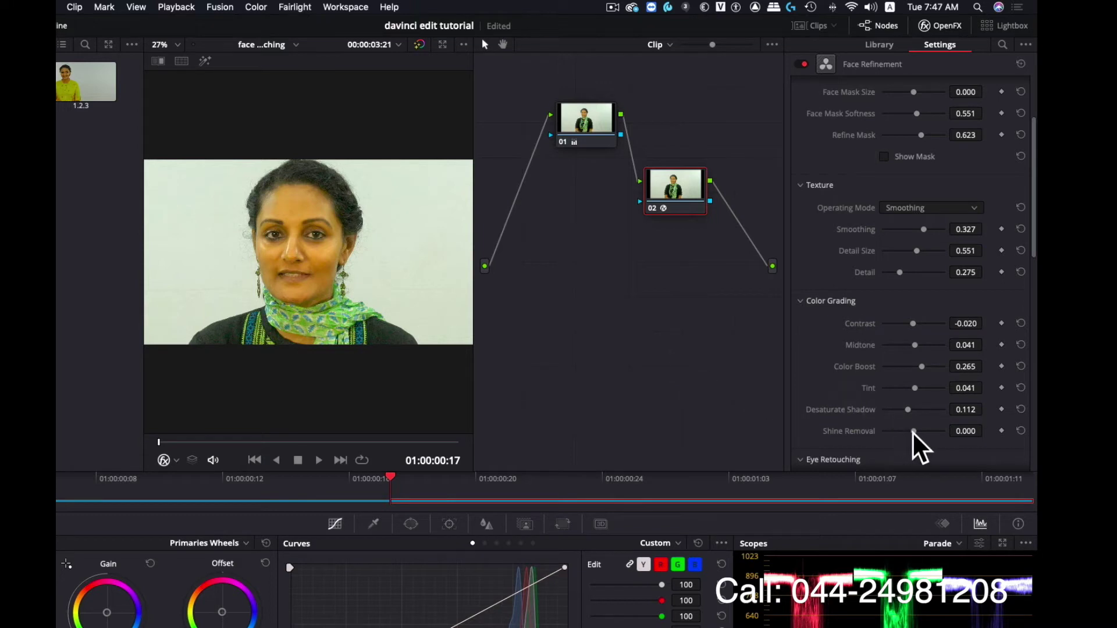
left_click_drag(913, 431, 954, 434)
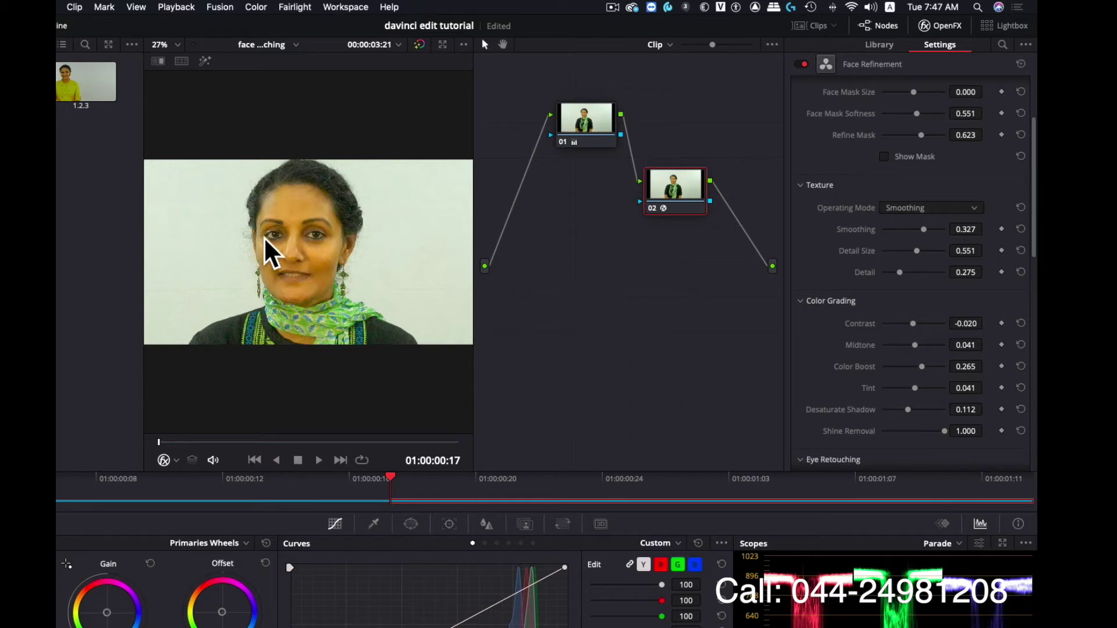
scroll(893, 381, "down", 5)
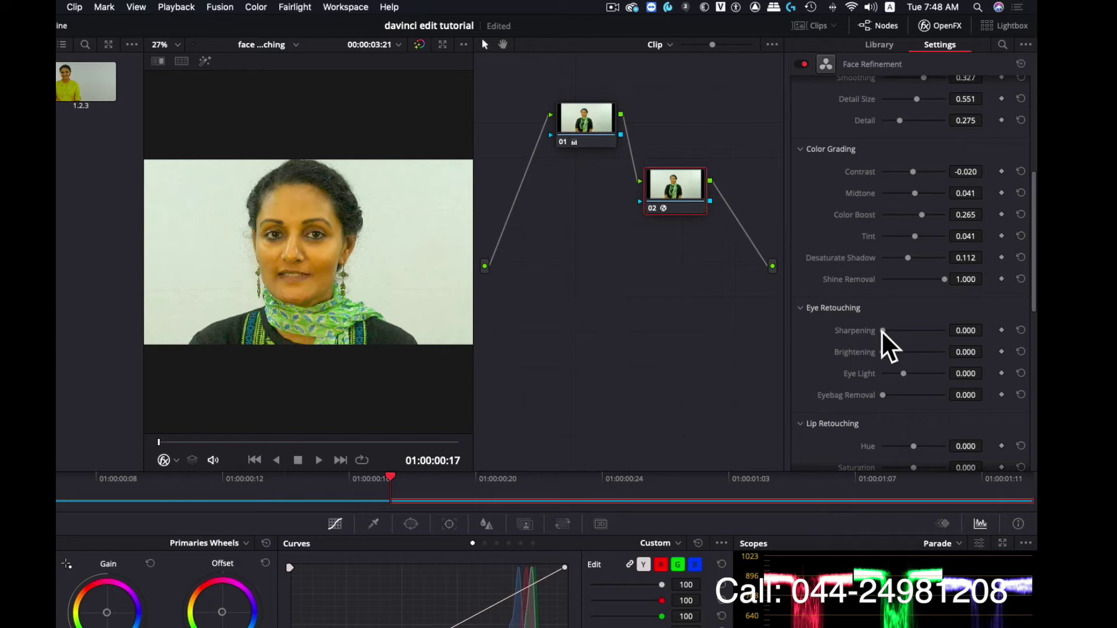
In Eye Retouching, set Sharpening 0.521, Brightening 0.530, Eye Light 0.281, Eyebag Removal 0.439
mouse_move(880, 329)
left_mouse_down()
mouse_move(915, 330)
mouse_move(916, 350)
left_mouse_up()
left_click(916, 352)
mouse_move(928, 353)
left_mouse_down()
mouse_move(914, 356)
mouse_move(943, 373)
left_mouse_up()
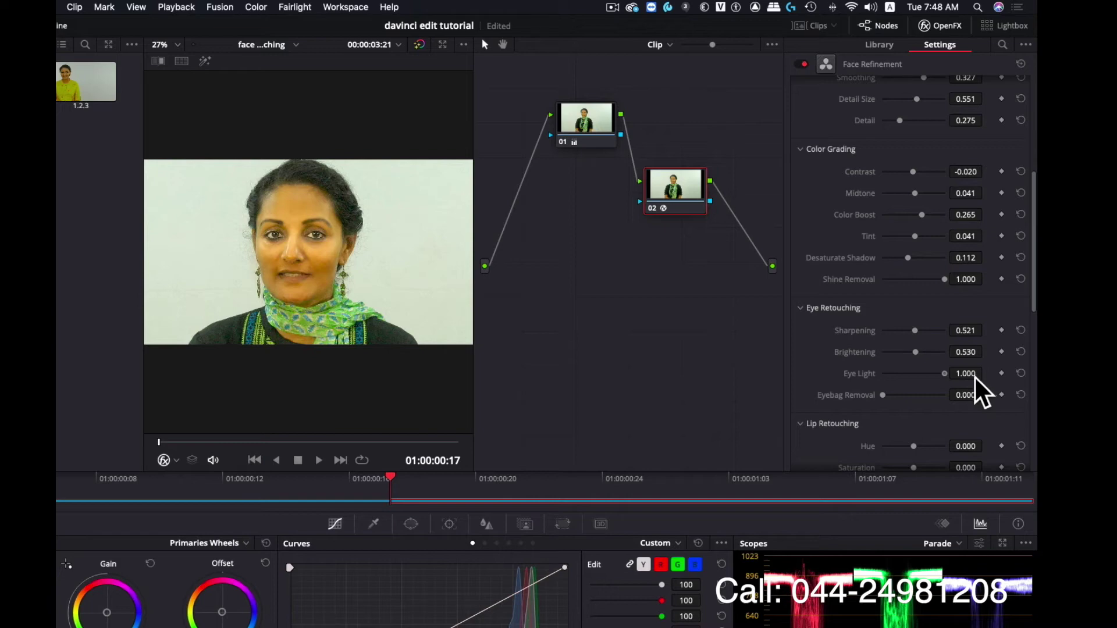
left_click_drag(938, 373, 915, 374)
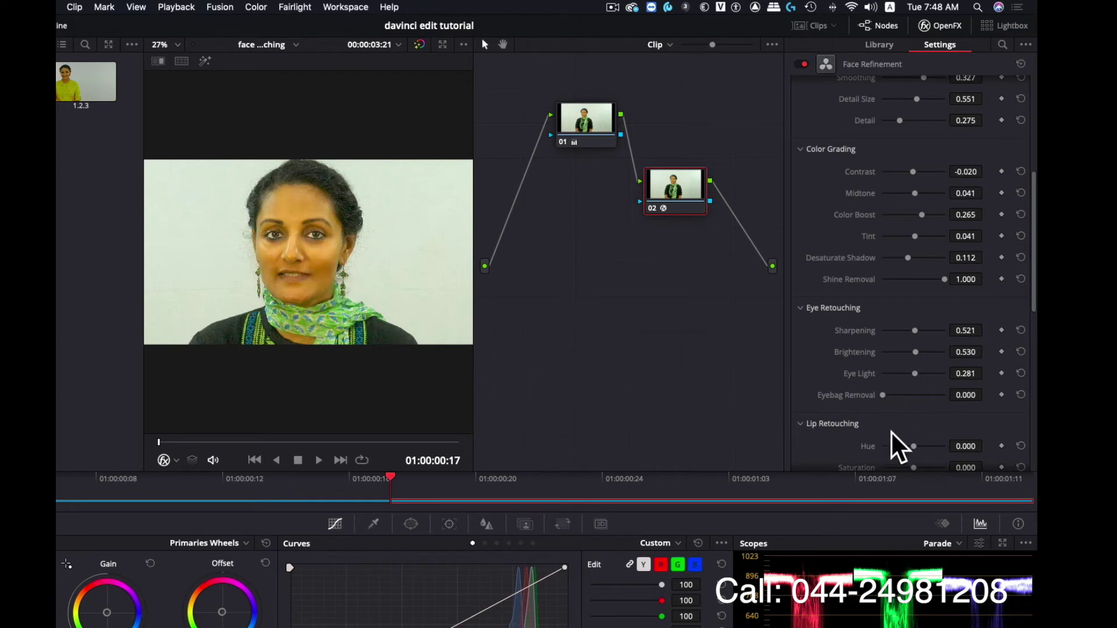
left_click_drag(885, 397, 910, 397)
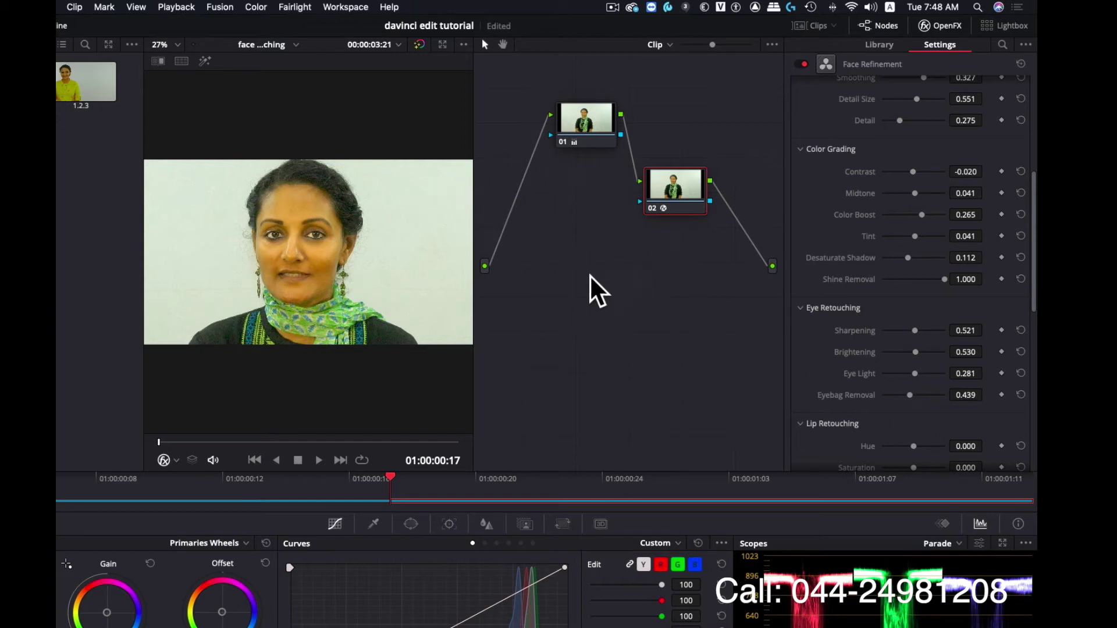
scroll(290, 276, "up", 1)
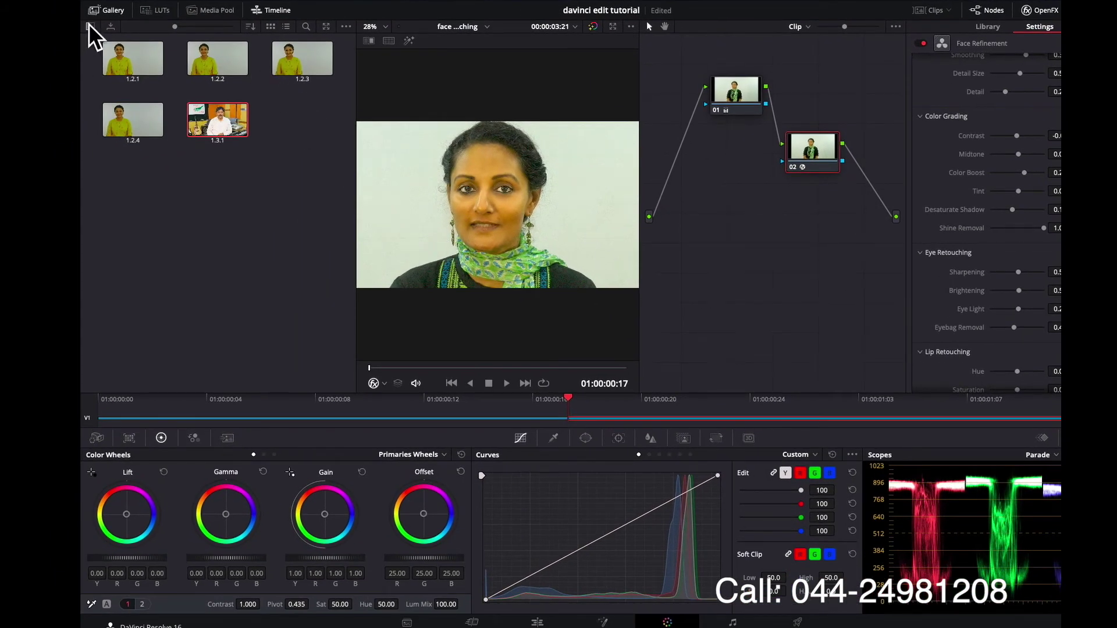
Hide the stills gallery and zoom the viewer in on the face
left_click(118, 10)
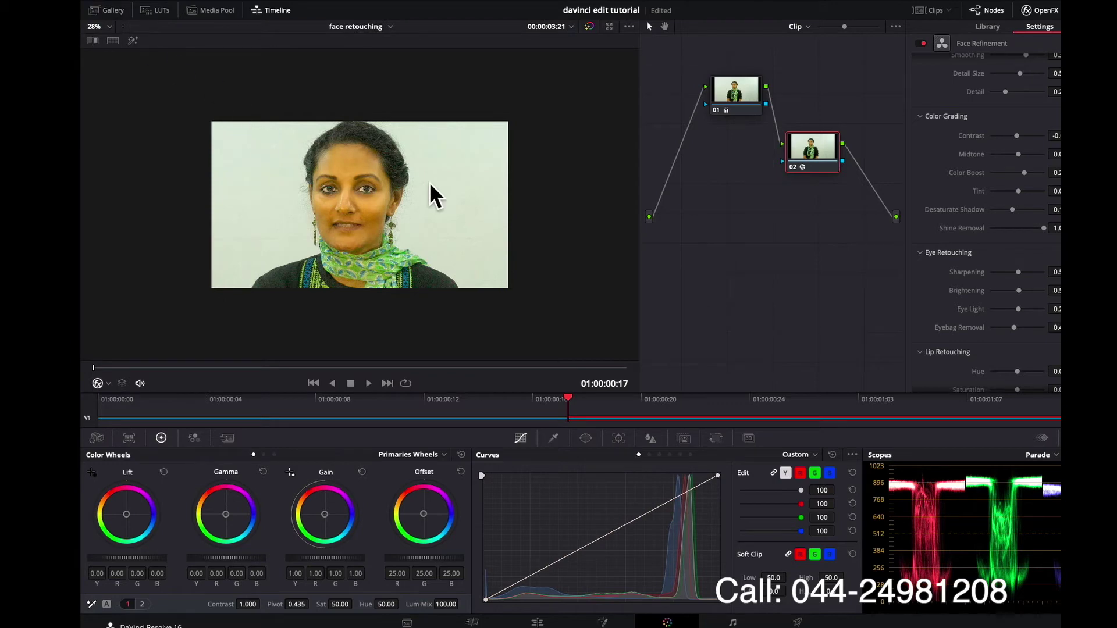
scroll(429, 183, "up", 2)
scroll(429, 183, "up", 2)
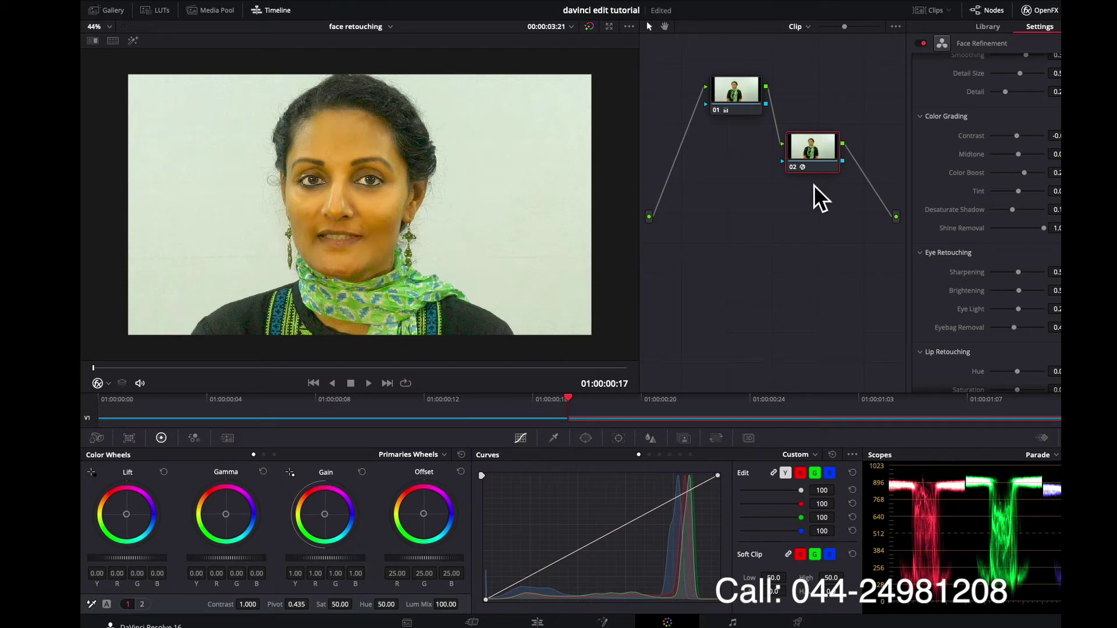
Toggle node 02 off and on to compare the face with and without refinement
key("ctrl+d")
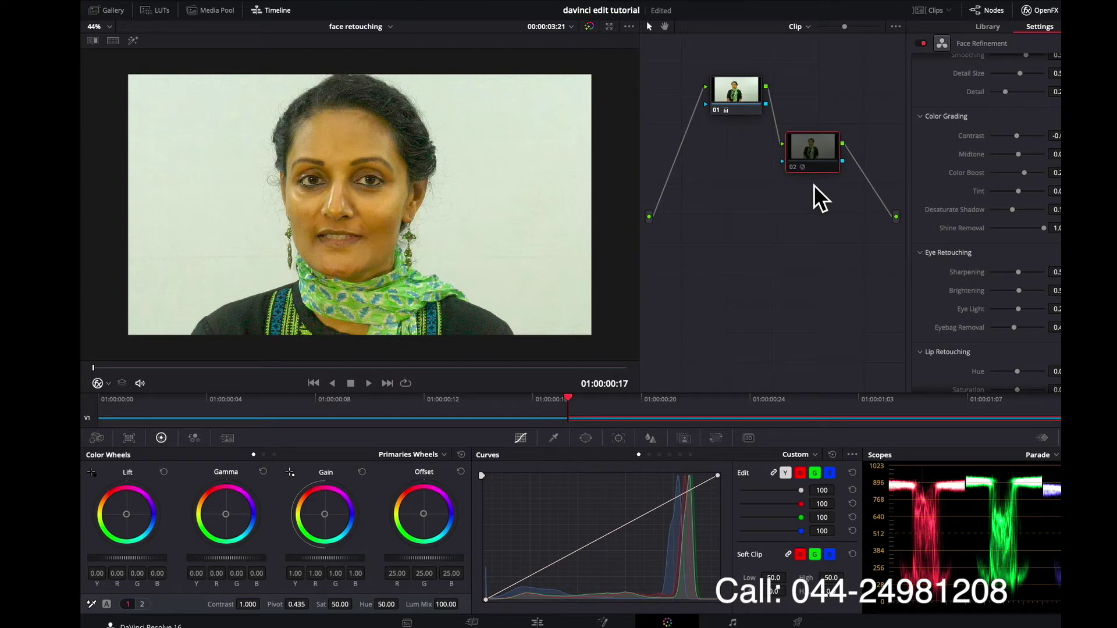
key("ctrl+d")
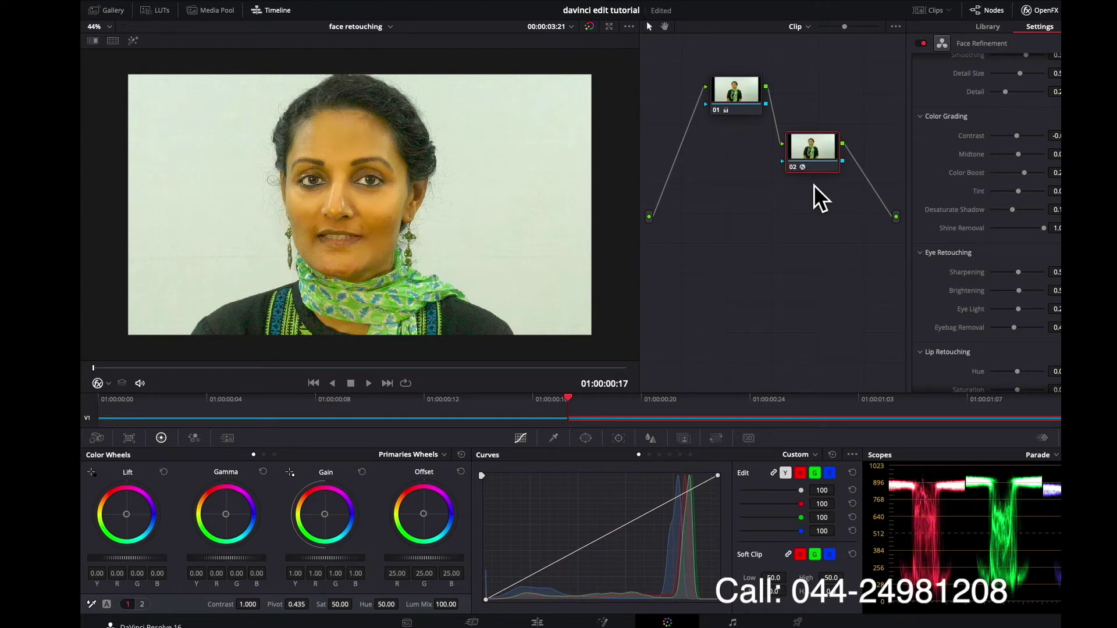
key("ctrl+d")
key("ctrl+d")
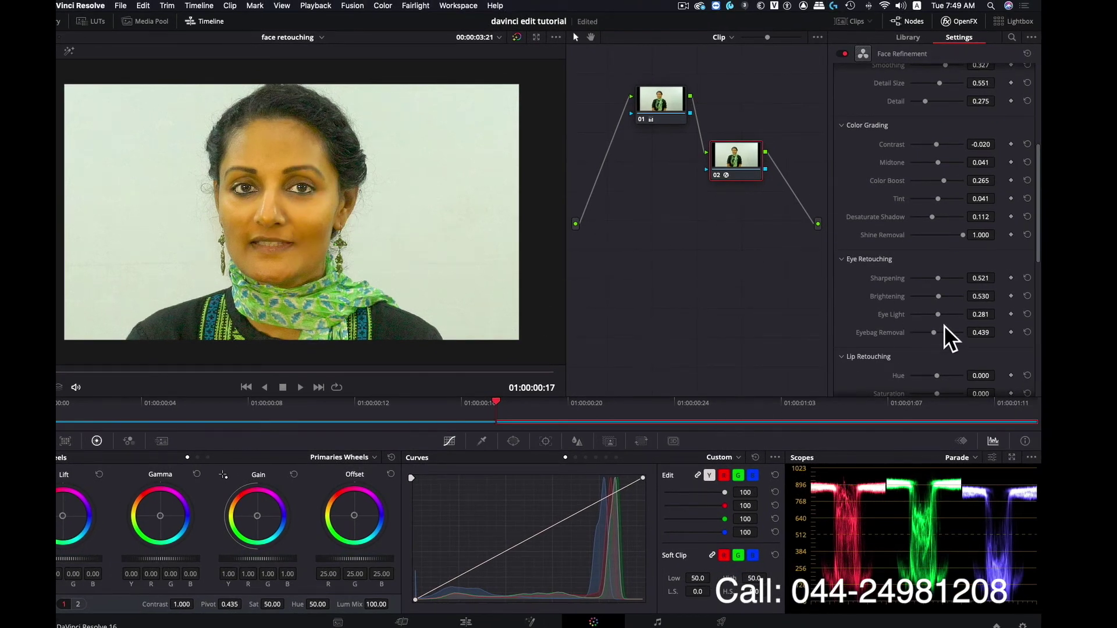
In Lip Retouching, set lip Hue 0.061, Saturation 0.082 and Upper Lip Smooth 0.285
scroll(949, 330, "down", 3)
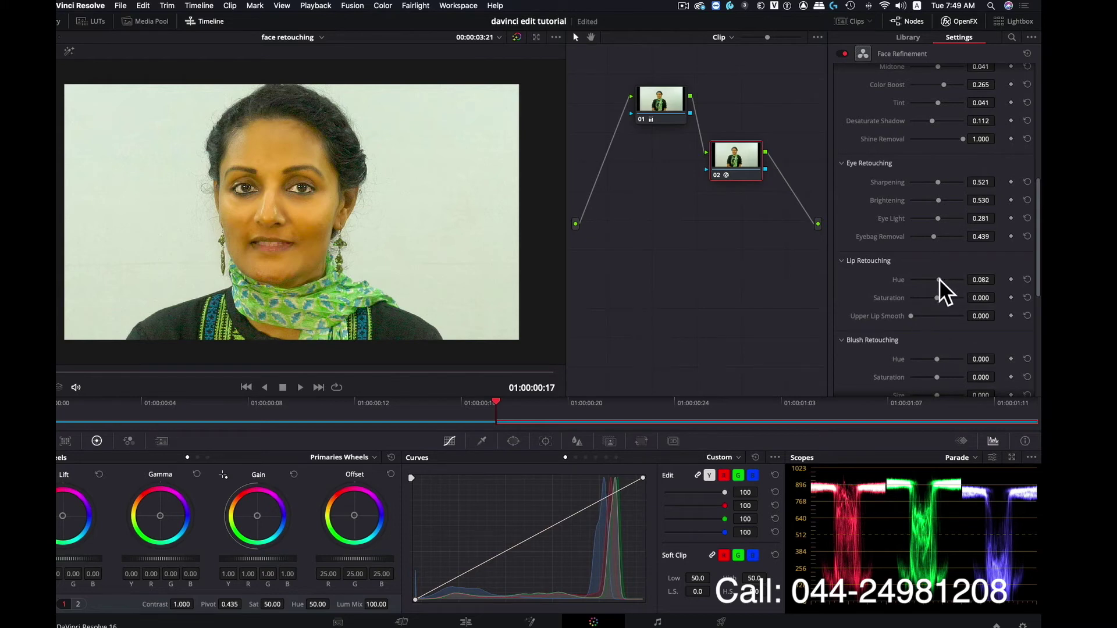
left_click_drag(940, 279, 938, 280)
left_click_drag(936, 296, 937, 298)
left_click_drag(912, 314, 929, 317)
Smooth the forehead skin with Forehead Smooth at 0.632
scroll(959, 315, "down", 3)
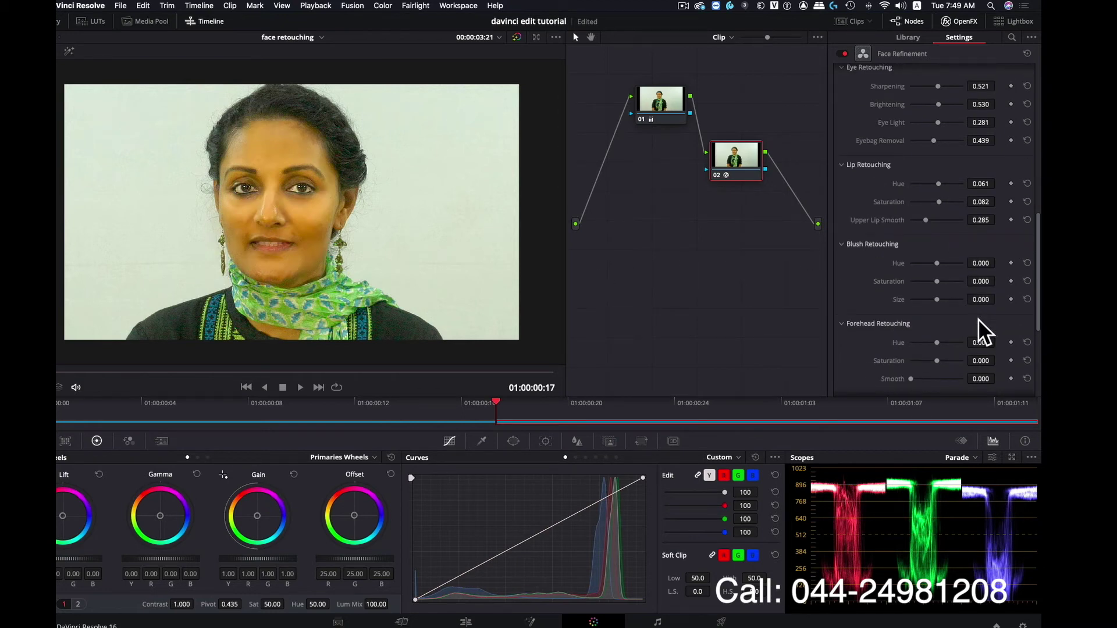
scroll(953, 303, "down", 2)
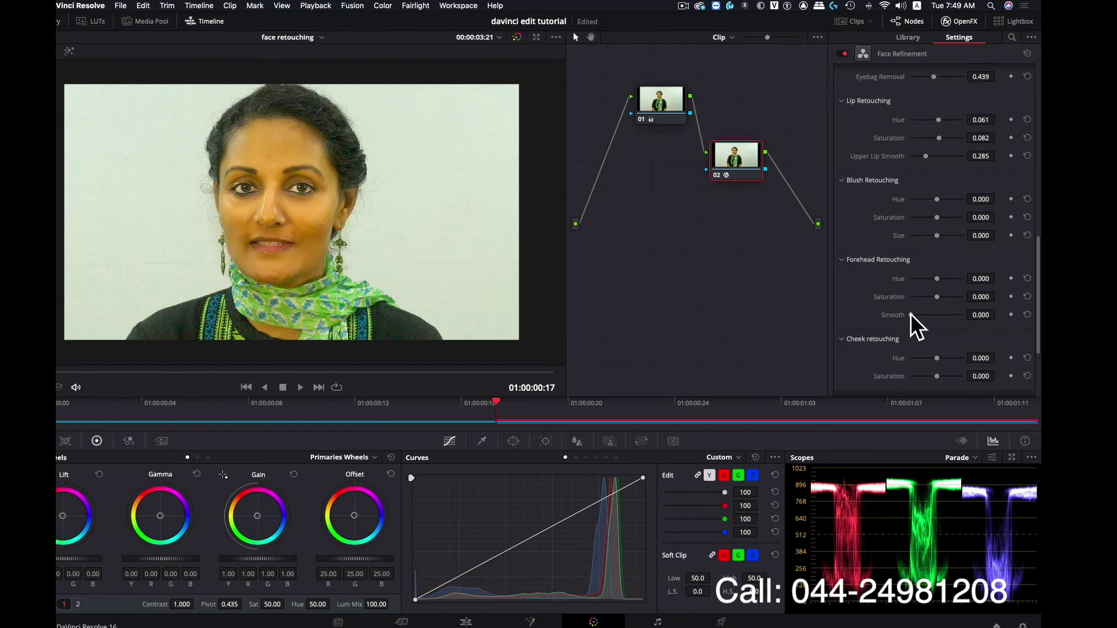
left_click_drag(910, 315, 943, 317)
Set Cheek Saturation 0.163 and Chin Saturation 0.166, and push Global Blend to 1.000
scroll(899, 291, "down", 3)
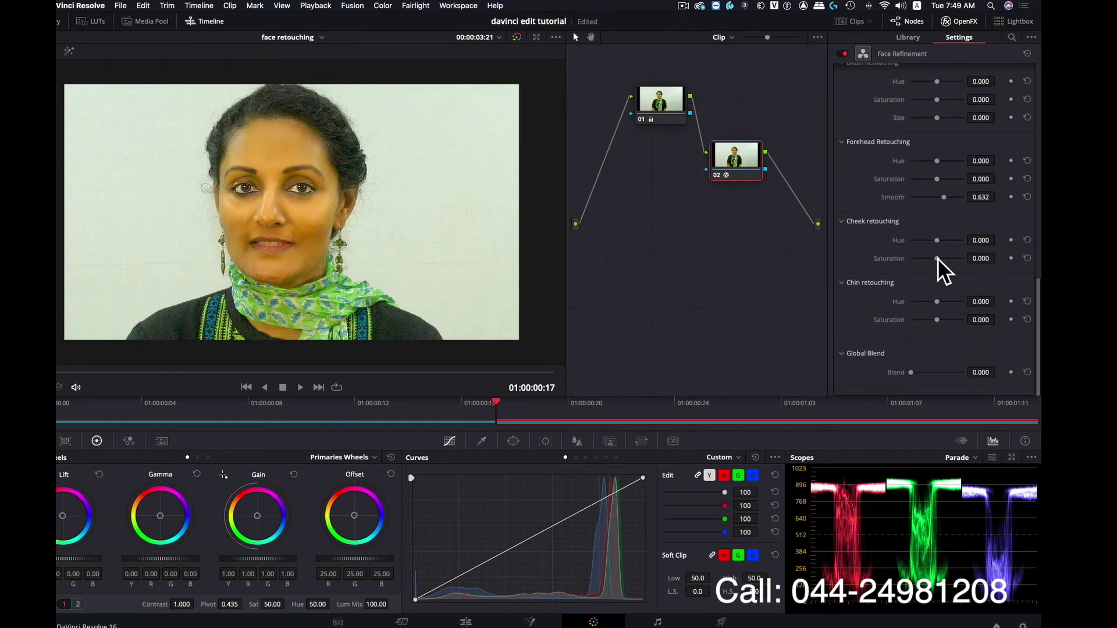
left_click_drag(937, 258, 927, 261)
left_click_drag(948, 264, 941, 265)
left_click_drag(947, 319, 947, 320)
left_click_drag(909, 372, 972, 374)
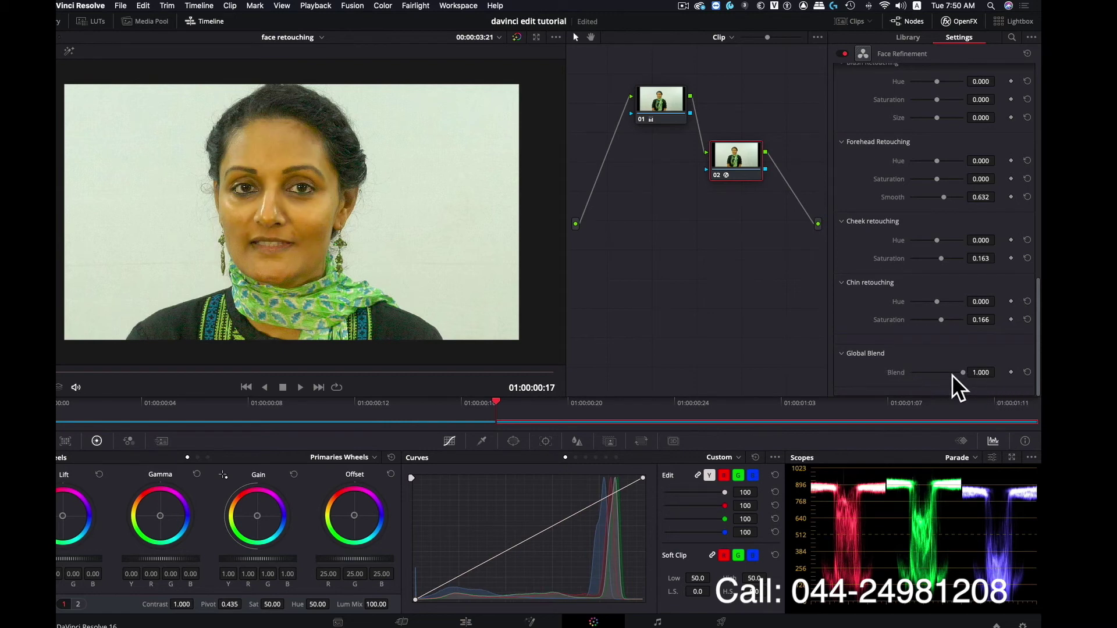
Compare Global Blend at zero, settle it at 0.428, and save the project
left_click_drag(962, 372, 829, 373)
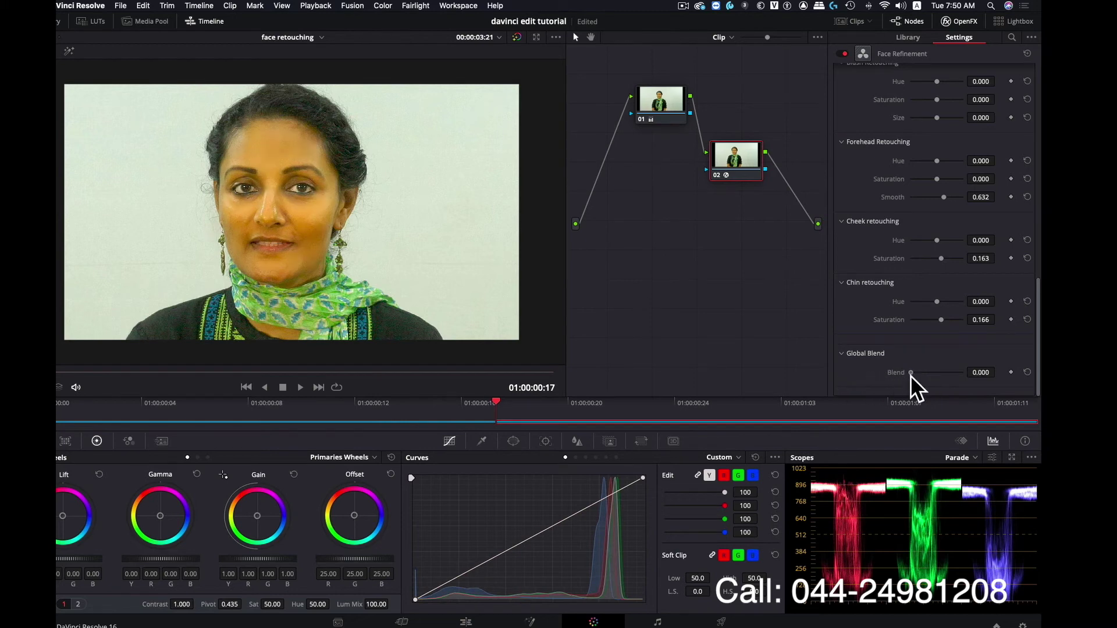
left_click_drag(911, 373, 940, 373)
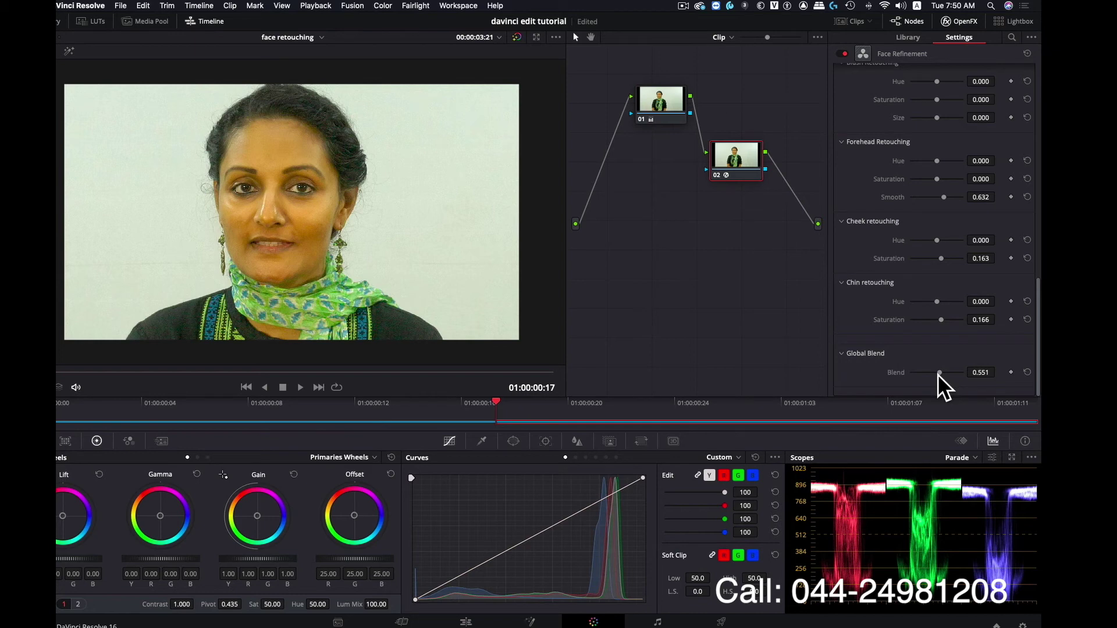
left_click_drag(938, 373, 934, 373)
key("super+s")
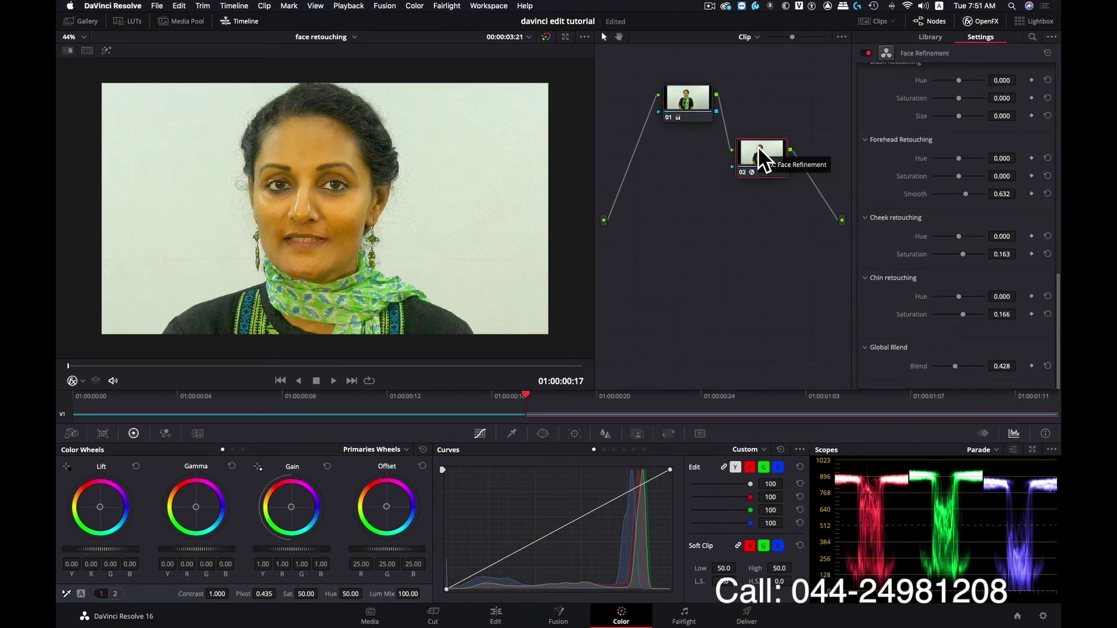
key("alt+d")
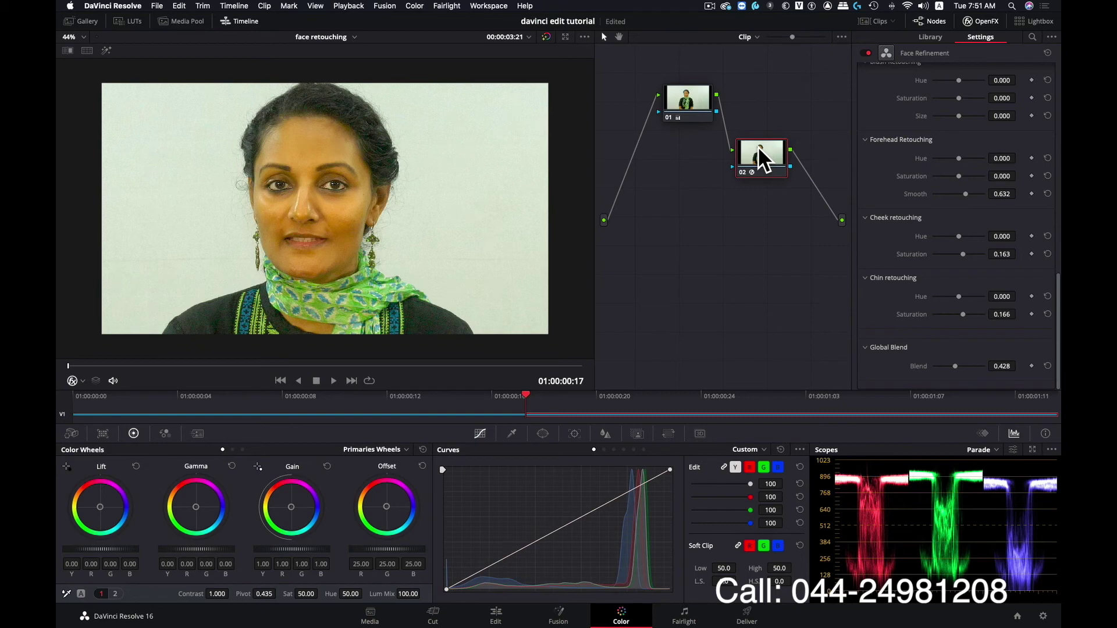
key("space")
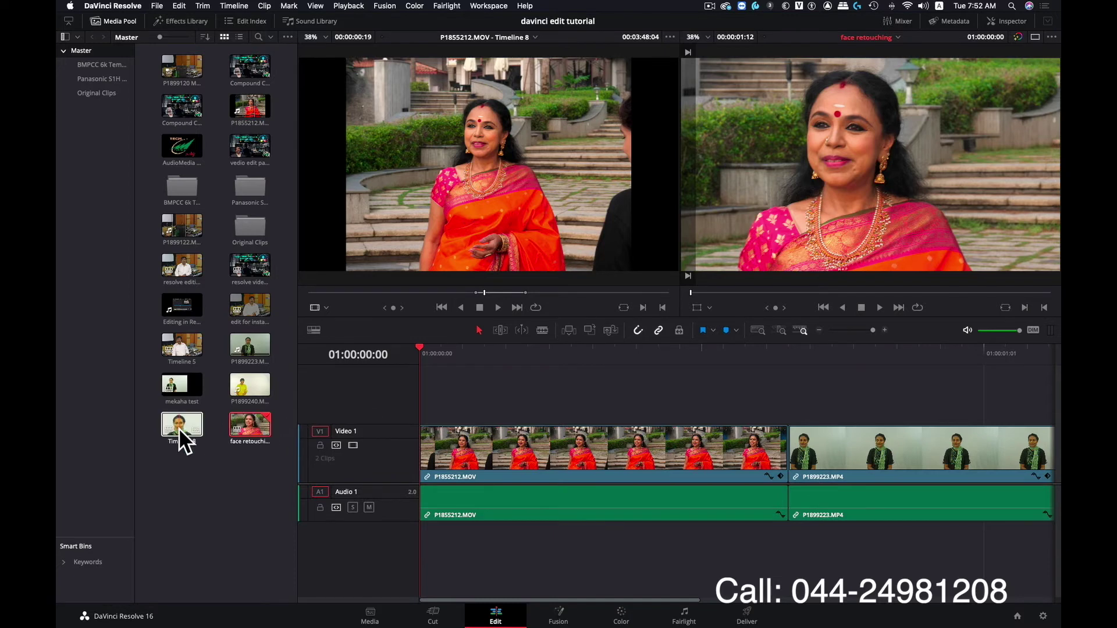
Open Timeline 8 and insert P1855212.MOV at its start, before the mekaha test clip
double_click(179, 429)
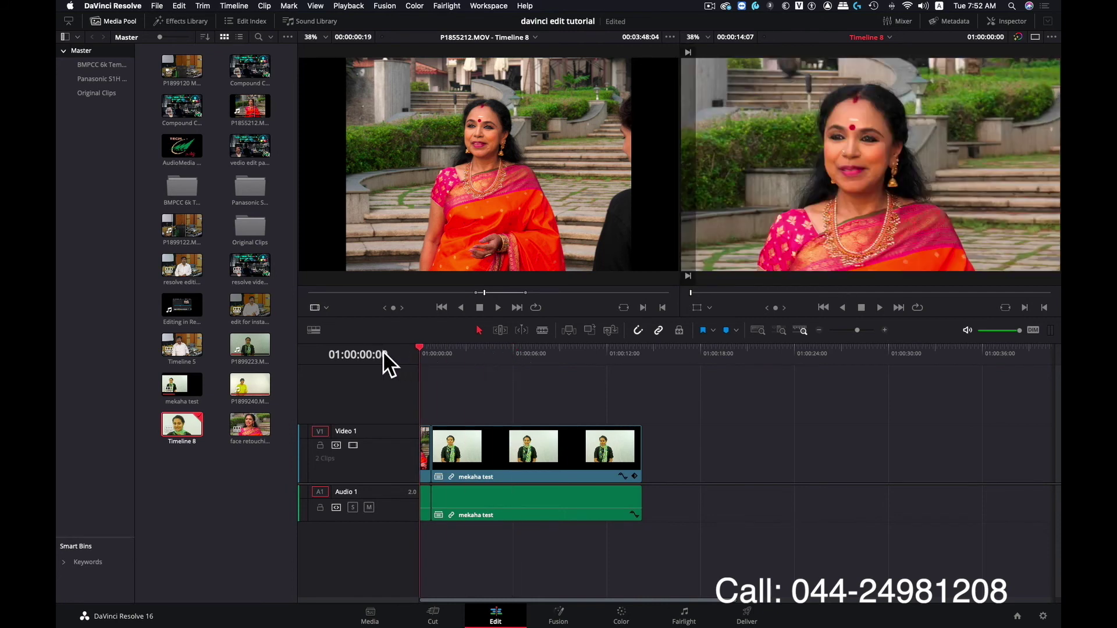
key("ctrl+equal")
key("ctrl+equal")
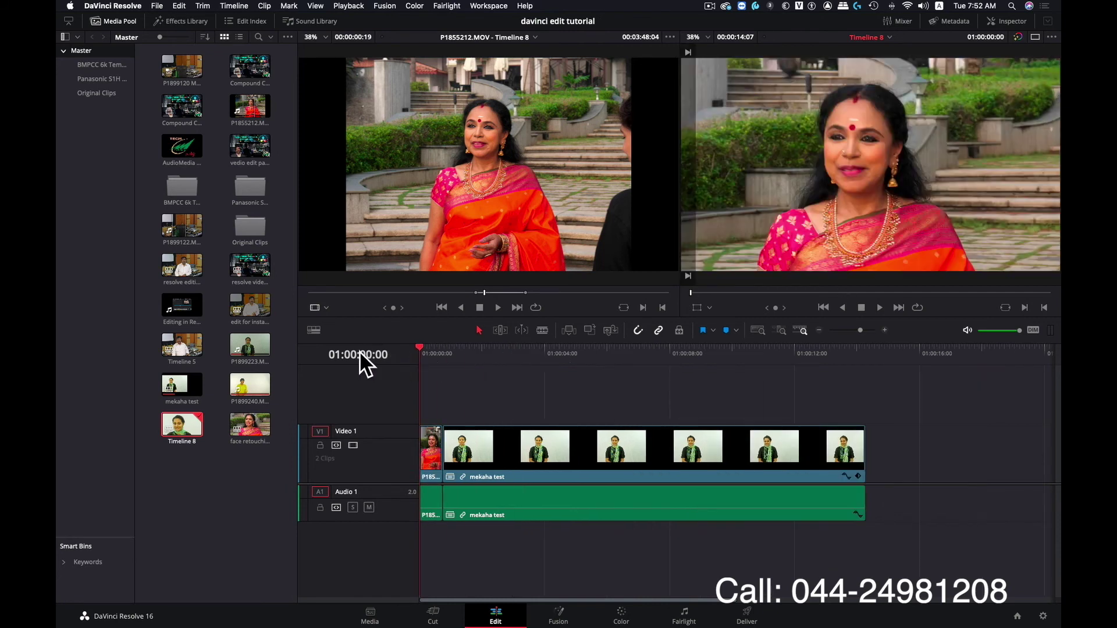
key("F9")
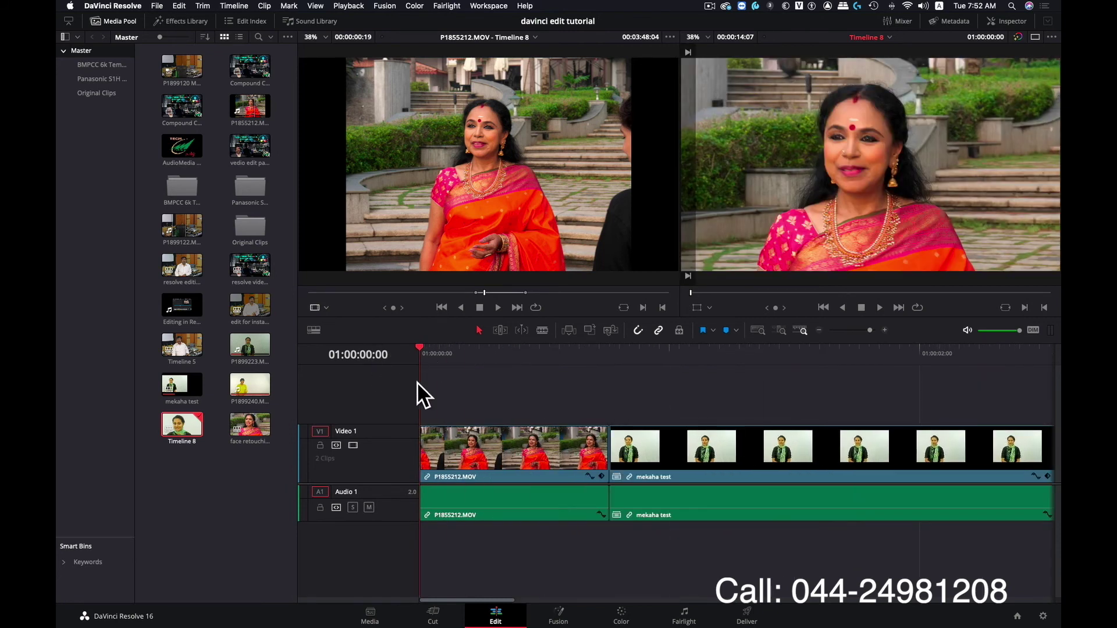
On the Color page, toggle the saree clip's face refinement node 02 off and back on
left_click(622, 615)
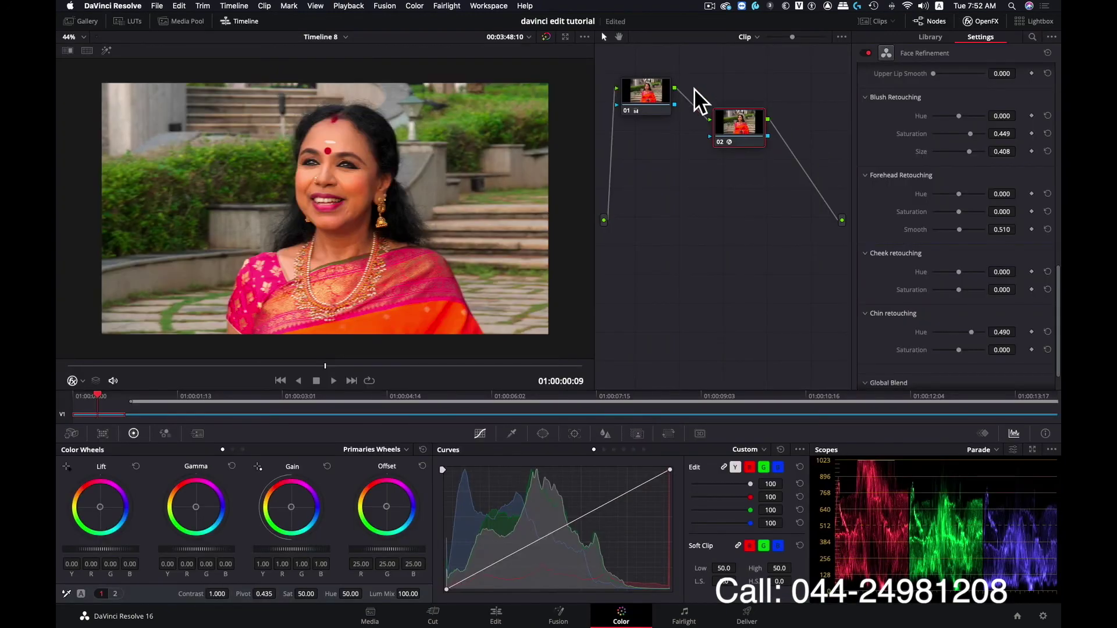
key("ctrl+d")
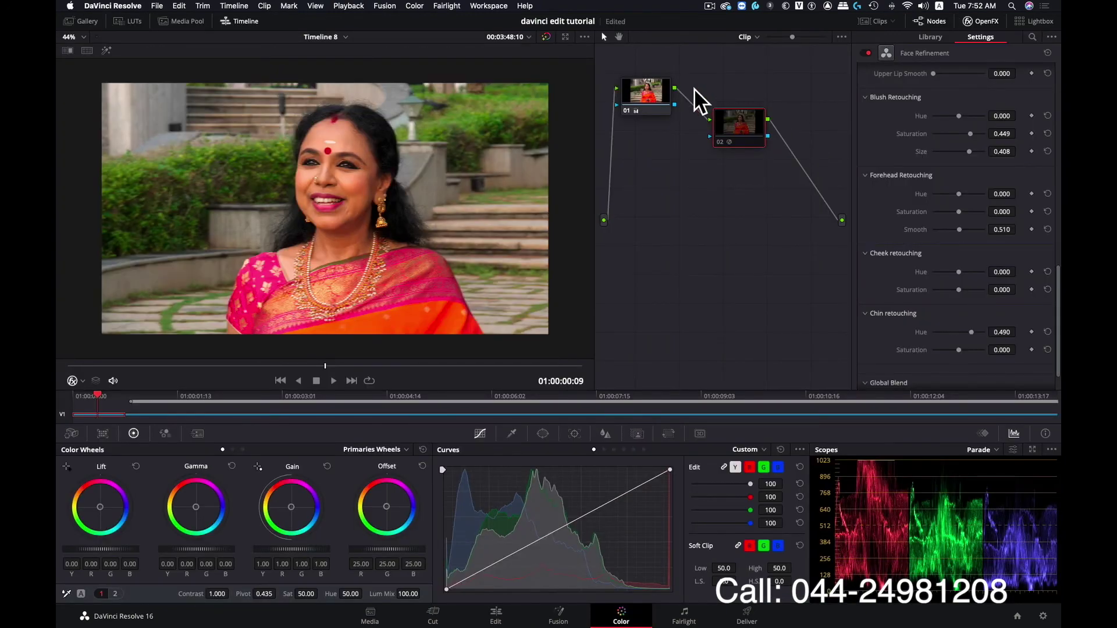
key("ctrl+d")
key("ctrl+d")
key("ctrl+d")
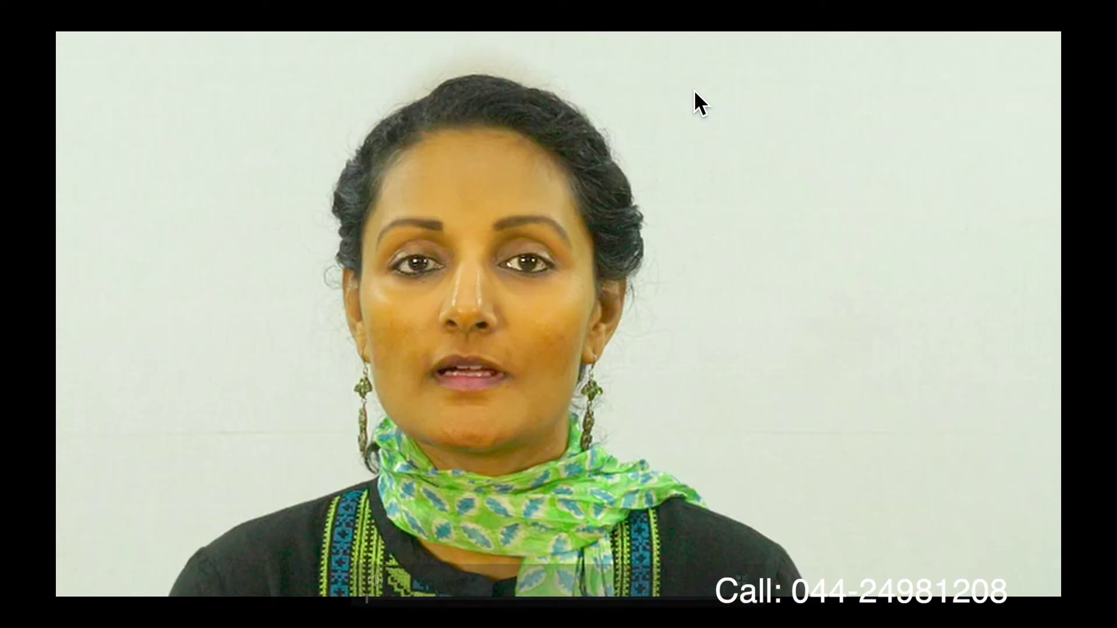
Jump to a later moment of the talking-head clip in Cinema Viewer, then exit to the Color page
right_click(671, 317)
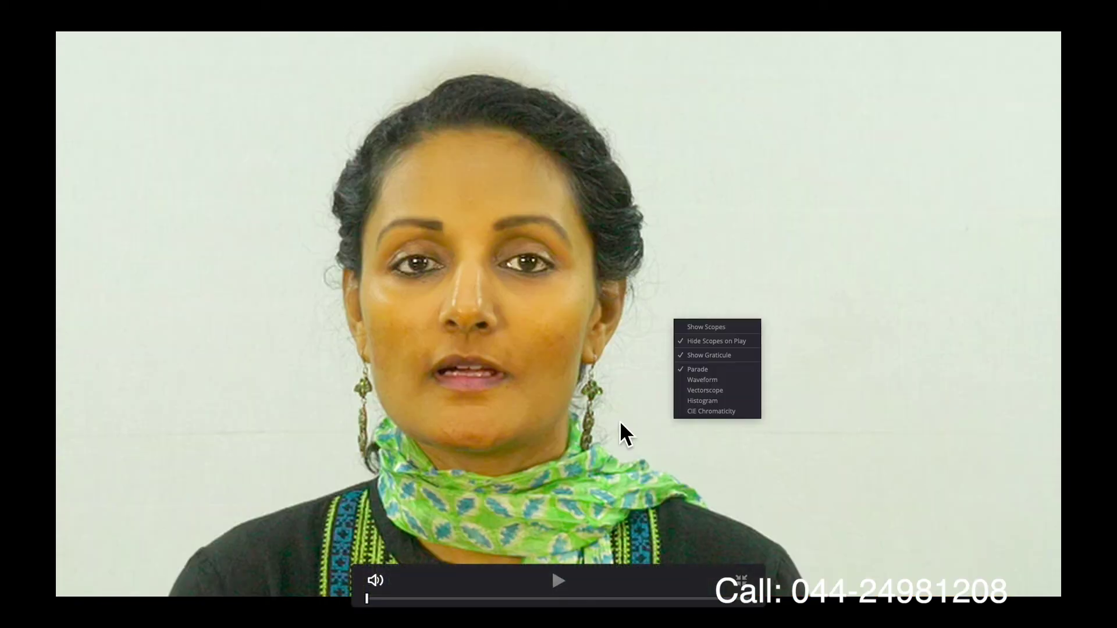
left_click(491, 599)
left_click(505, 599)
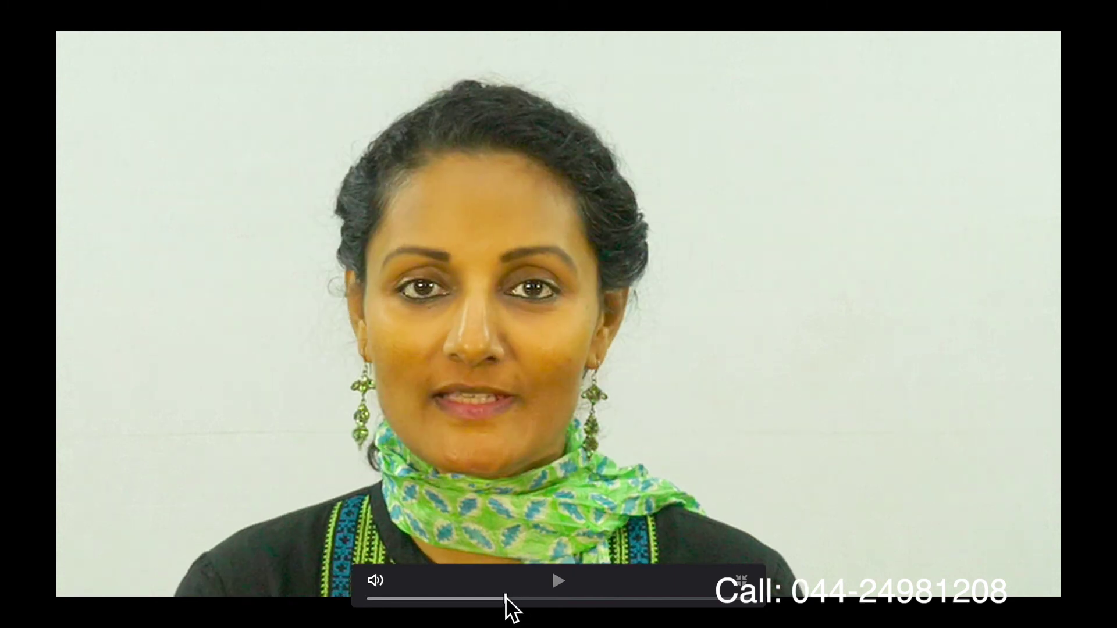
left_click(508, 599)
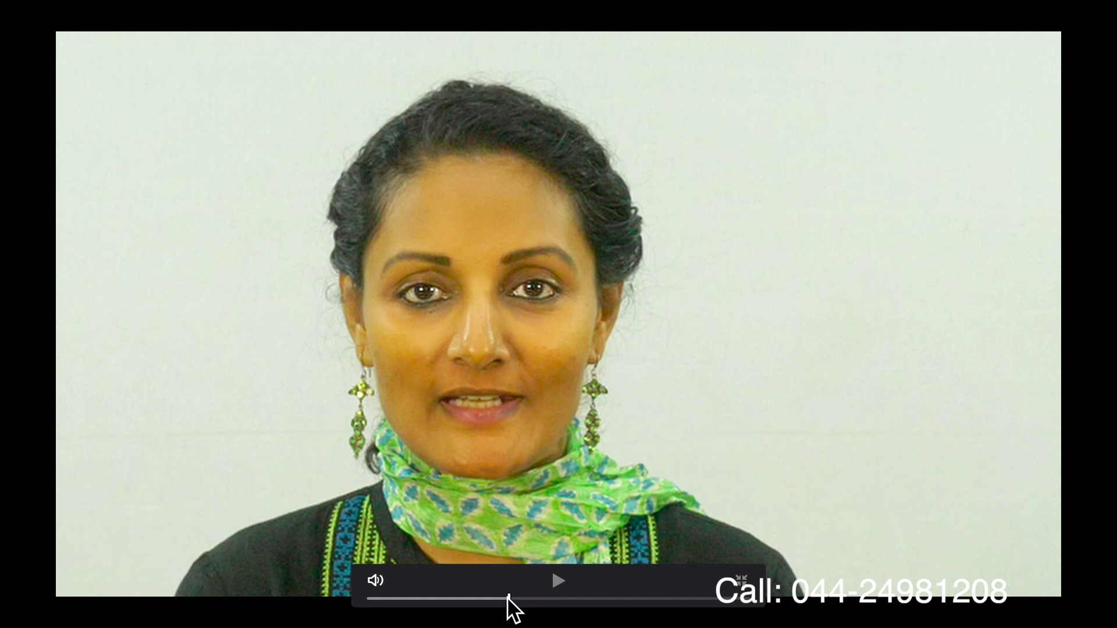
key("Escape")
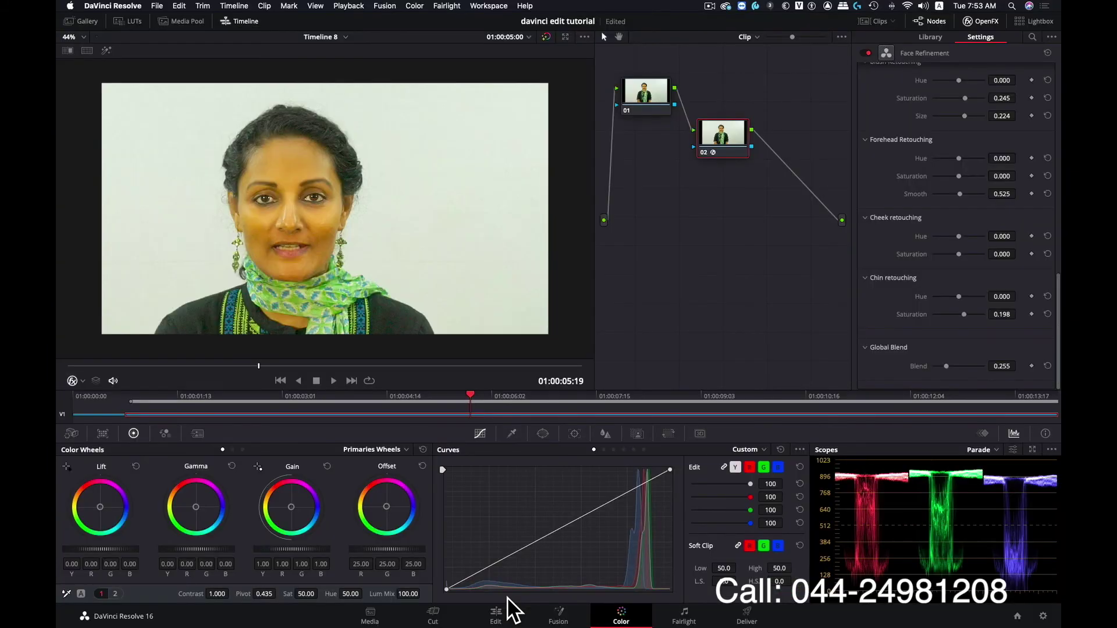